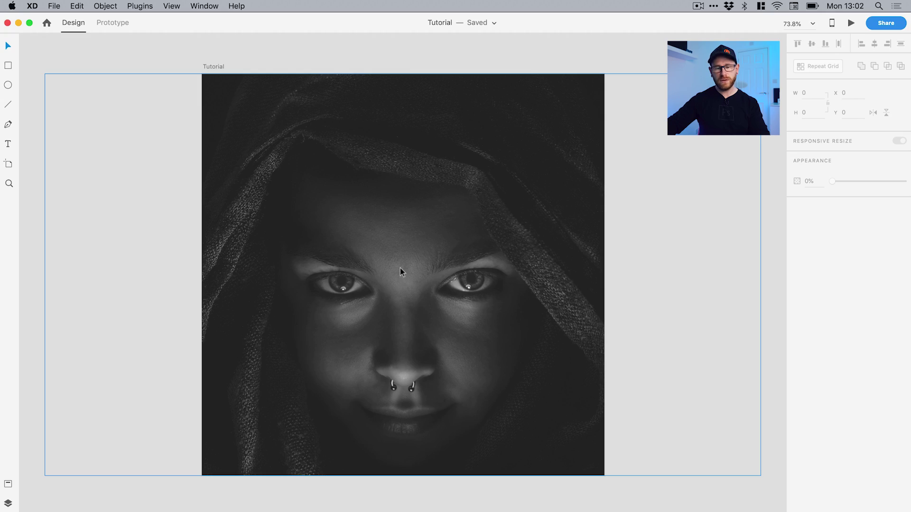
Step: Lock the portrait image on the Tutorial artboard and deselect it
{"action": "left_click", "coordinate": [400, 268]}
{"action": "right_click", "coordinate": [400, 269]}
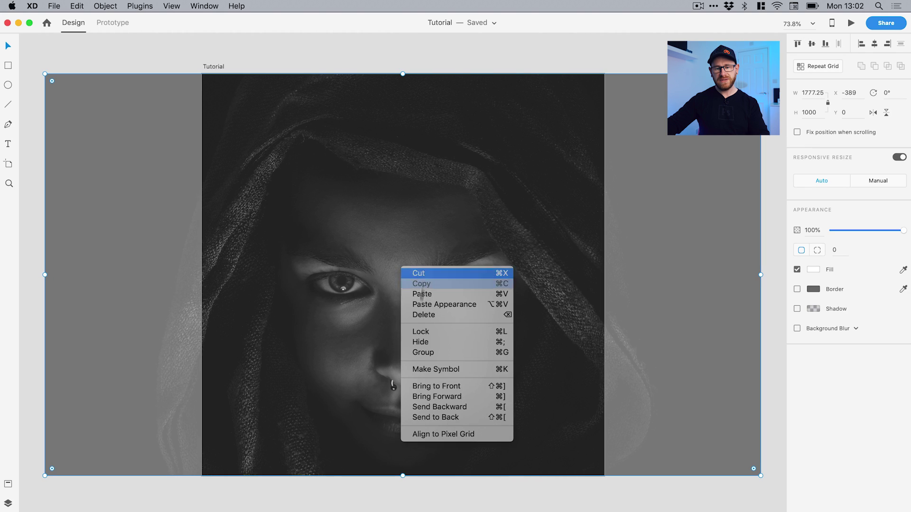
{"action": "left_click", "coordinate": [420, 331]}
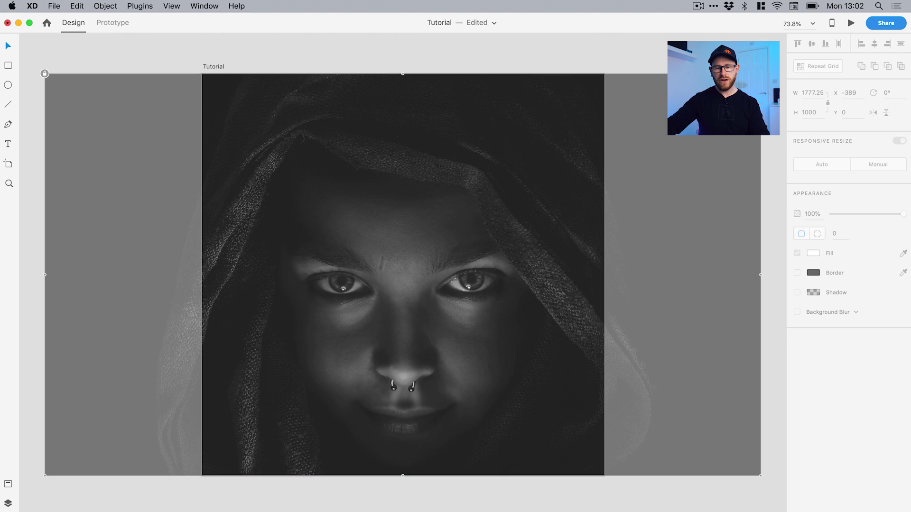
{"action": "left_click", "coordinate": [501, 50]}
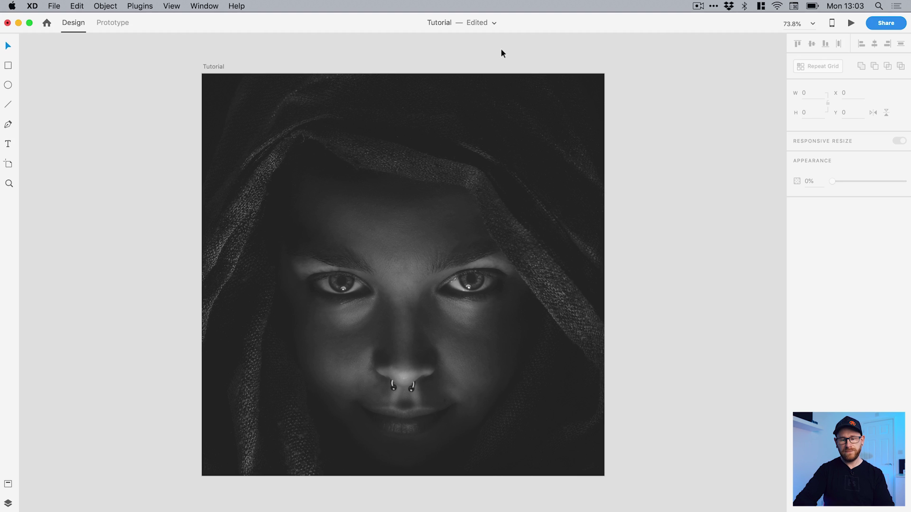
Step: Draw a 45° diagonal line 1172 px wide and high outside the artboard, with its upper end near the artboard's left edge
{"action": "key", "text": "super+minus"}
{"action": "left_click_drag", "start_coordinate": [346, 99], "coordinate": [470, 98]}
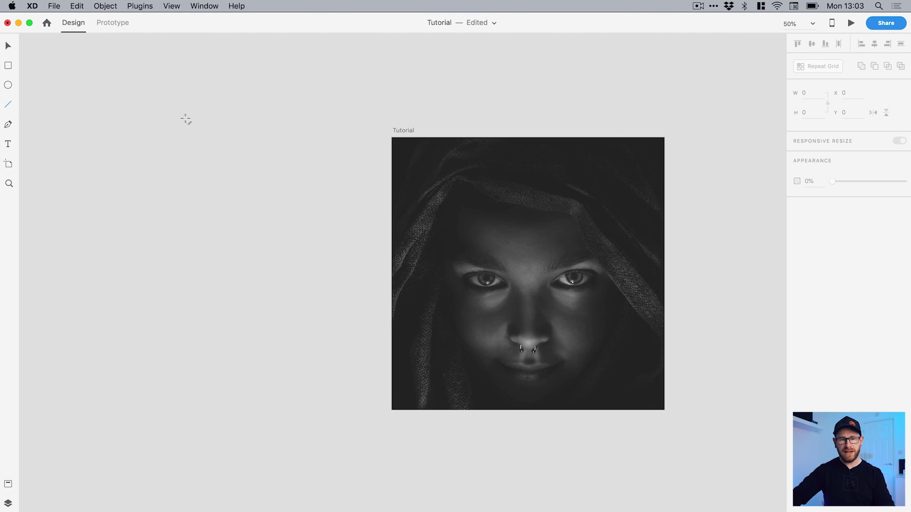
{"action": "mouse_move", "coordinate": [177, 79]}
{"action": "left_mouse_down"}
{"action": "mouse_move", "coordinate": [181, 441]}
{"action": "mouse_move", "coordinate": [181, 429]}
{"action": "mouse_move", "coordinate": [506, 85]}
{"action": "mouse_move", "coordinate": [525, 78]}
{"action": "mouse_move", "coordinate": [213, 361]}
{"action": "mouse_move", "coordinate": [98, 220]}
{"action": "mouse_move", "coordinate": [202, 364]}
{"action": "mouse_move", "coordinate": [195, 360]}
{"action": "mouse_move", "coordinate": [169, 425]}
{"action": "mouse_move", "coordinate": [378, 362]}
{"action": "mouse_move", "coordinate": [504, 90]}
{"action": "mouse_move", "coordinate": [342, 216]}
{"action": "mouse_move", "coordinate": [299, 332]}
{"action": "mouse_move", "coordinate": [499, 109]}
{"action": "mouse_move", "coordinate": [319, 280]}
{"action": "mouse_move", "coordinate": [157, 332]}
{"action": "mouse_move", "coordinate": [101, 206]}
{"action": "left_mouse_up"}
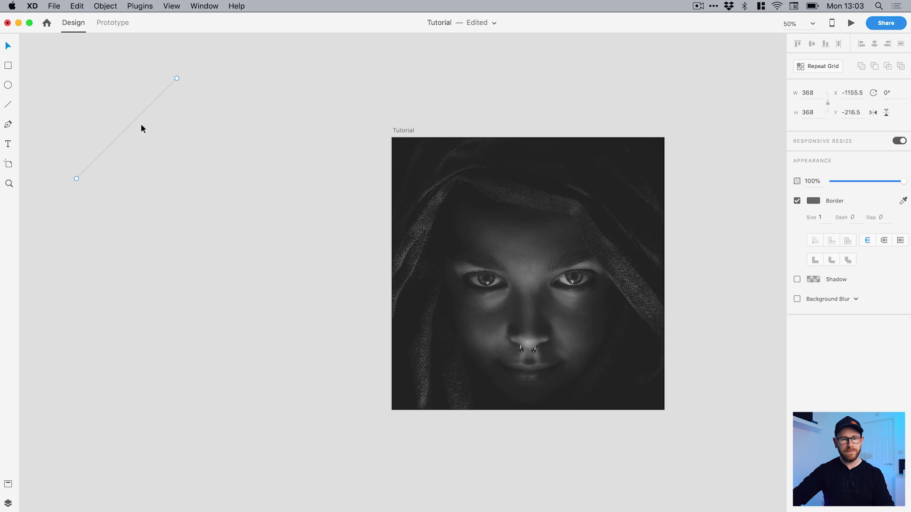
{"action": "left_click_drag", "start_coordinate": [135, 124], "coordinate": [229, 129]}
{"action": "left_click_drag", "start_coordinate": [343, 148], "coordinate": [345, 149]}
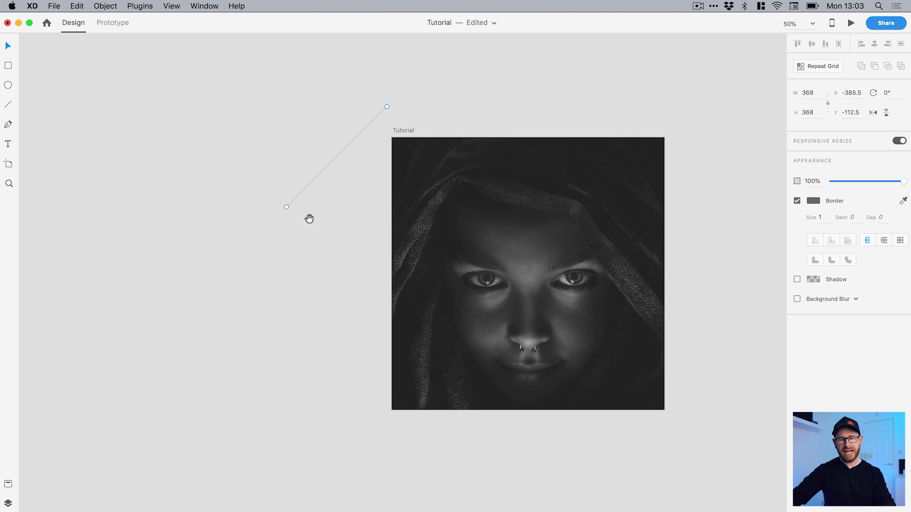
{"action": "left_click_drag", "start_coordinate": [308, 217], "coordinate": [357, 212]}
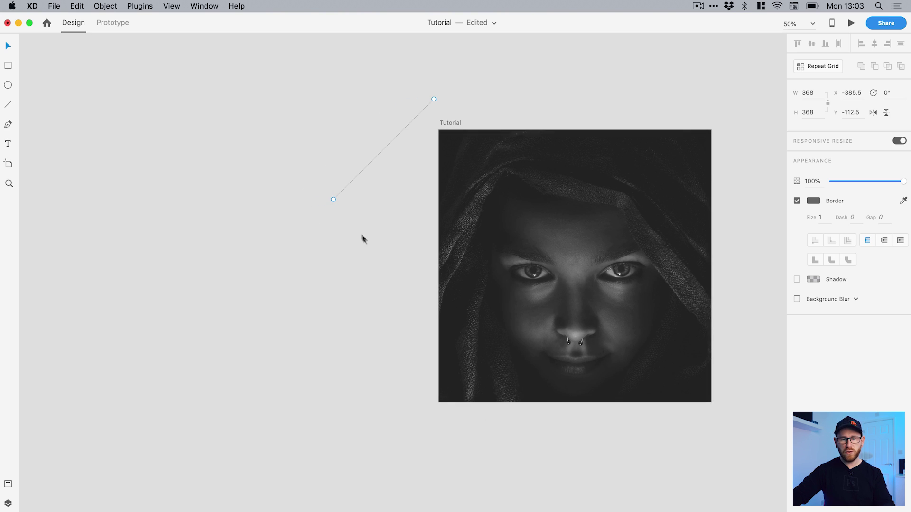
{"action": "left_click_drag", "start_coordinate": [334, 200], "coordinate": [108, 415]}
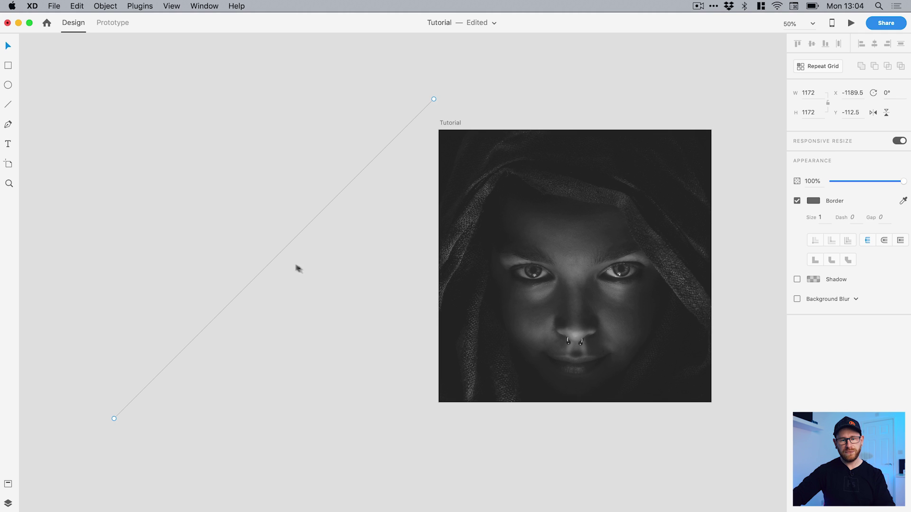
{"action": "left_click_drag", "start_coordinate": [280, 254], "coordinate": [287, 257]}
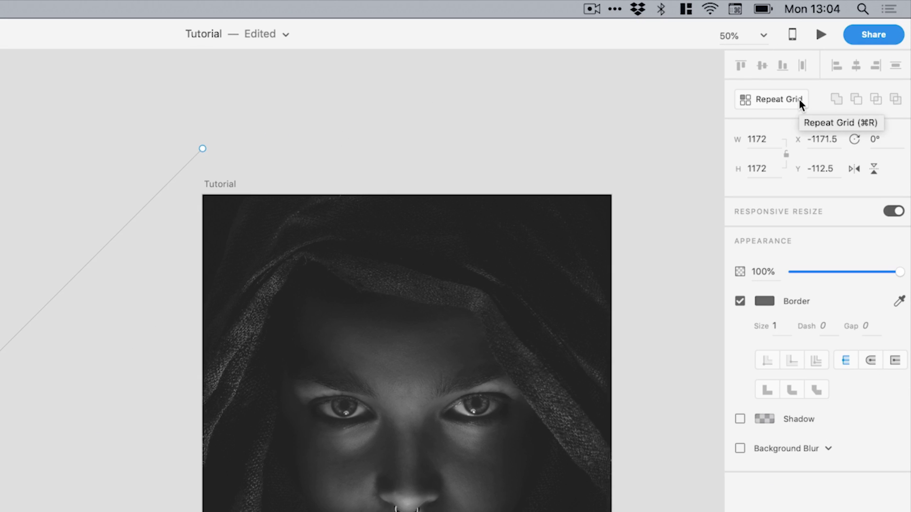
Step: Turn the line into a horizontal repeat grid across the artboard and shrink its column gap so the diagonals sit close together
{"action": "left_click", "coordinate": [801, 104]}
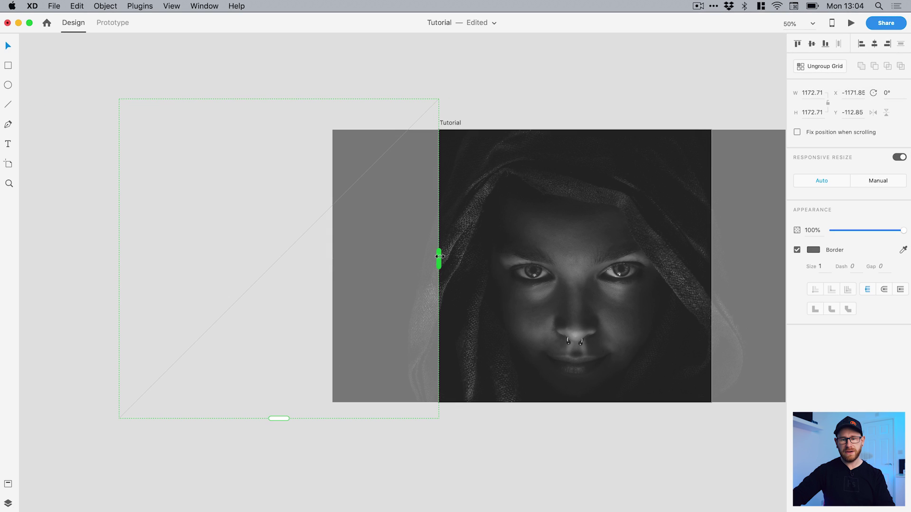
{"action": "left_click_drag", "start_coordinate": [439, 257], "coordinate": [776, 250]}
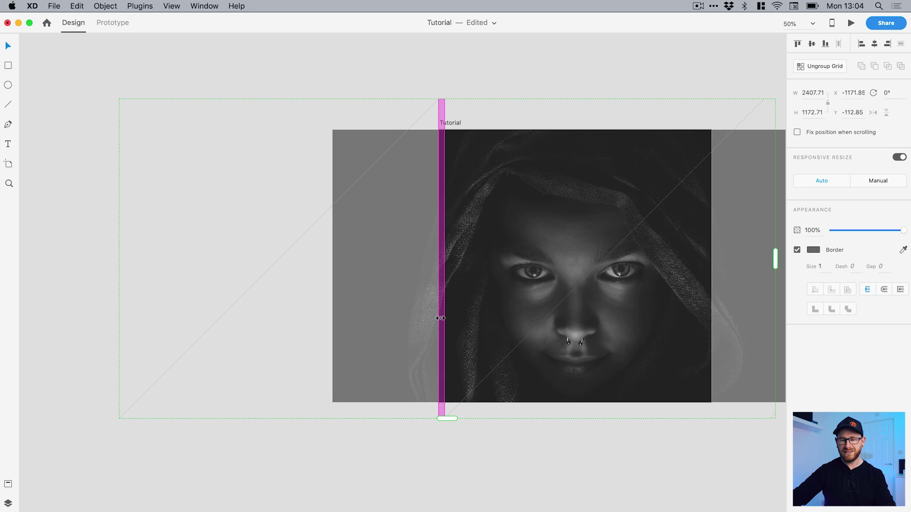
{"action": "left_click_drag", "start_coordinate": [440, 318], "coordinate": [118, 329]}
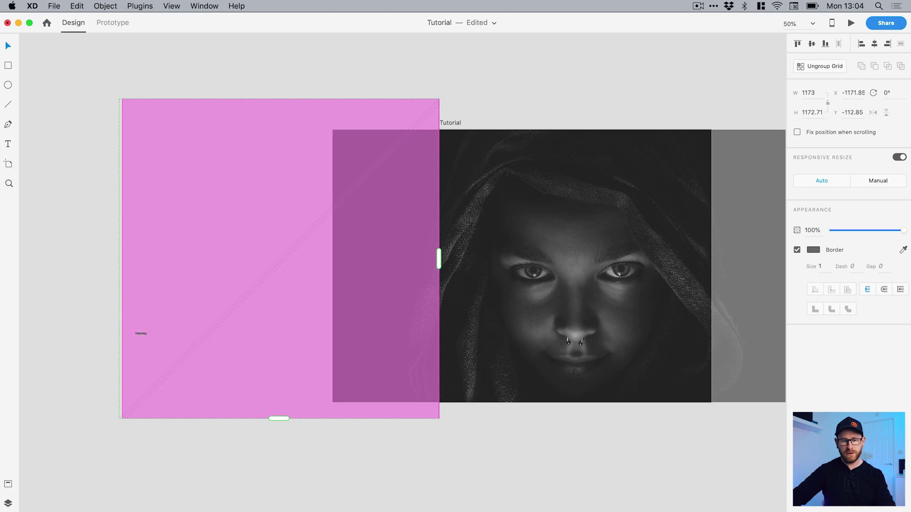
Step: Widen the repeat grid of diagonal lines to 2933 px and fine-tune the gap between the lines
{"action": "key", "text": "z"}
{"action": "left_click", "coordinate": [235, 324]}
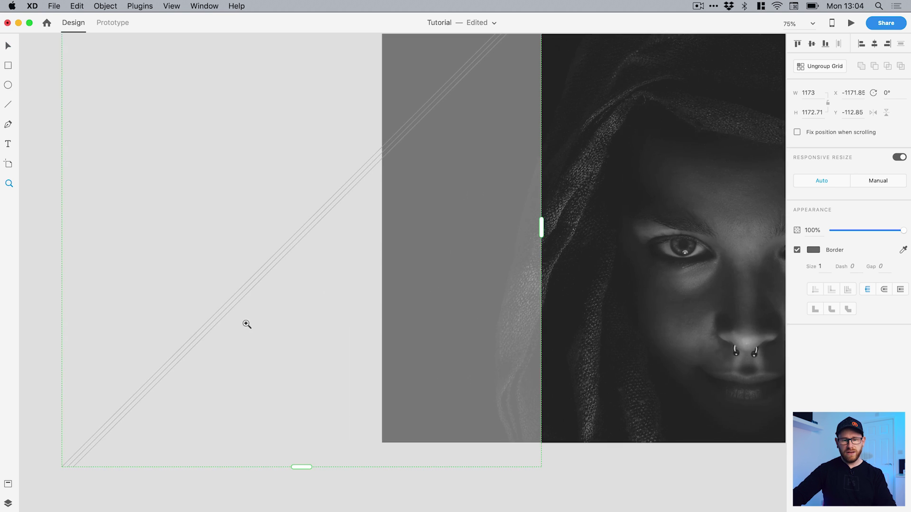
{"action": "key", "text": "v"}
{"action": "mouse_move", "coordinate": [539, 228]}
{"action": "left_mouse_down"}
{"action": "mouse_move", "coordinate": [476, 228]}
{"action": "mouse_move", "coordinate": [647, 228]}
{"action": "mouse_move", "coordinate": [468, 229]}
{"action": "mouse_move", "coordinate": [688, 228]}
{"action": "mouse_move", "coordinate": [413, 246]}
{"action": "mouse_move", "coordinate": [628, 227]}
{"action": "mouse_move", "coordinate": [479, 227]}
{"action": "mouse_move", "coordinate": [696, 227]}
{"action": "left_mouse_up"}
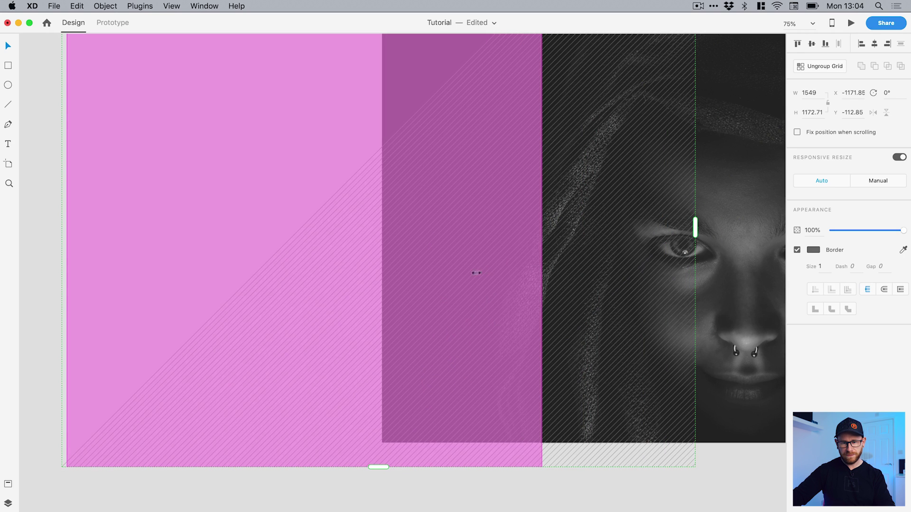
{"action": "mouse_move", "coordinate": [479, 275]}
{"action": "left_mouse_down"}
{"action": "mouse_move", "coordinate": [461, 271]}
{"action": "mouse_move", "coordinate": [502, 272]}
{"action": "mouse_move", "coordinate": [480, 280]}
{"action": "left_mouse_up"}
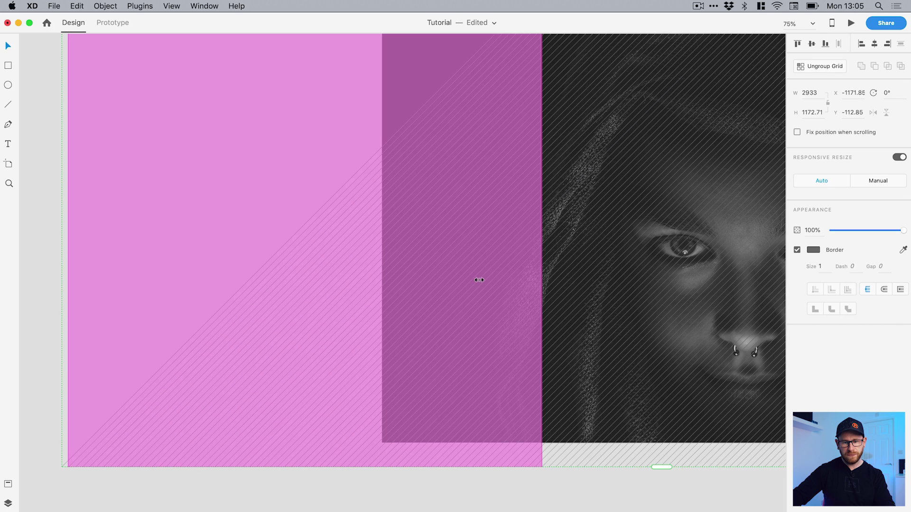
Step: Extend the repeat grid to 2973 px wide past the portrait's right side and deselect it
{"action": "key", "text": "super+minus"}
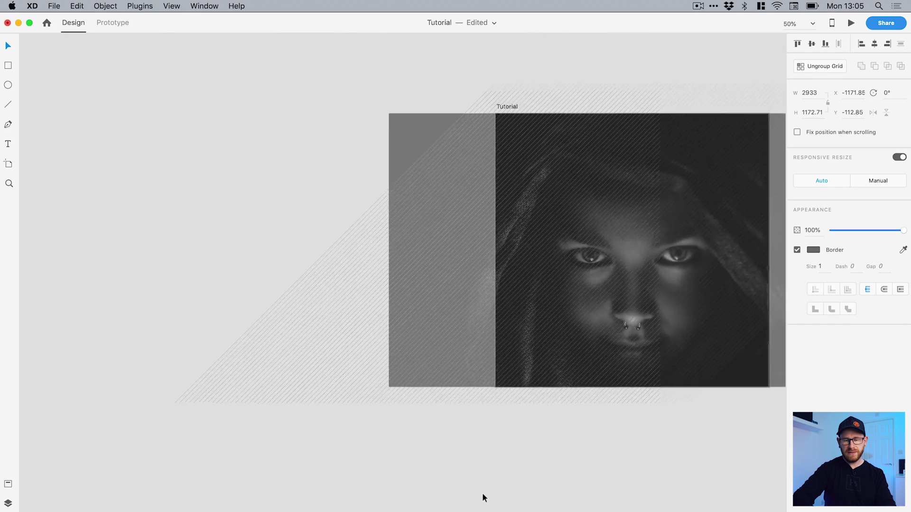
{"action": "scroll", "coordinate": [576, 458], "scroll_direction": "right", "scroll_amount": 5}
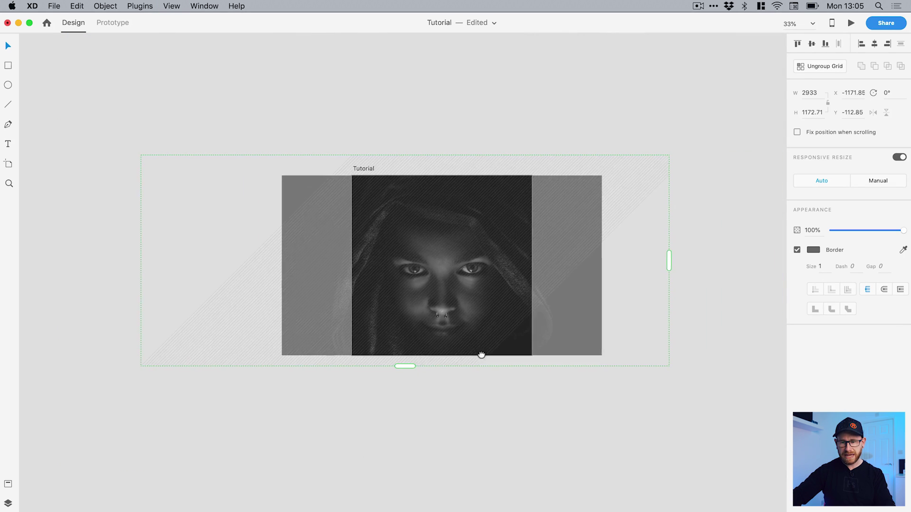
{"action": "mouse_move", "coordinate": [668, 261]}
{"action": "left_mouse_down"}
{"action": "mouse_move", "coordinate": [770, 260]}
{"action": "mouse_move", "coordinate": [678, 263]}
{"action": "left_mouse_up"}
{"action": "left_click", "coordinate": [463, 102]}
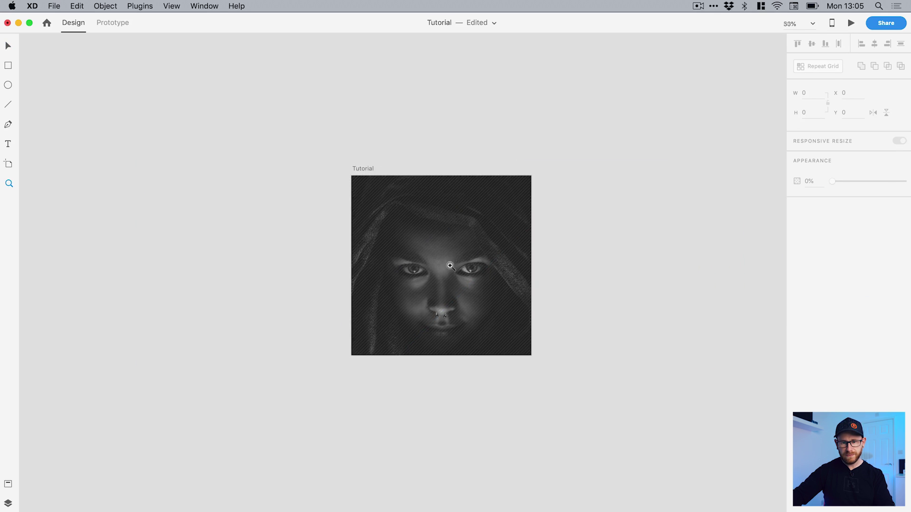
Step: Select the Repeat Grid 1 layer of diagonal lines instead of the locked portrait
{"action": "left_click", "coordinate": [449, 265]}
{"action": "left_click", "coordinate": [449, 265]}
{"action": "left_click_drag", "start_coordinate": [468, 277], "coordinate": [466, 285]}
{"action": "key", "text": "v"}
{"action": "left_click", "coordinate": [439, 262]}
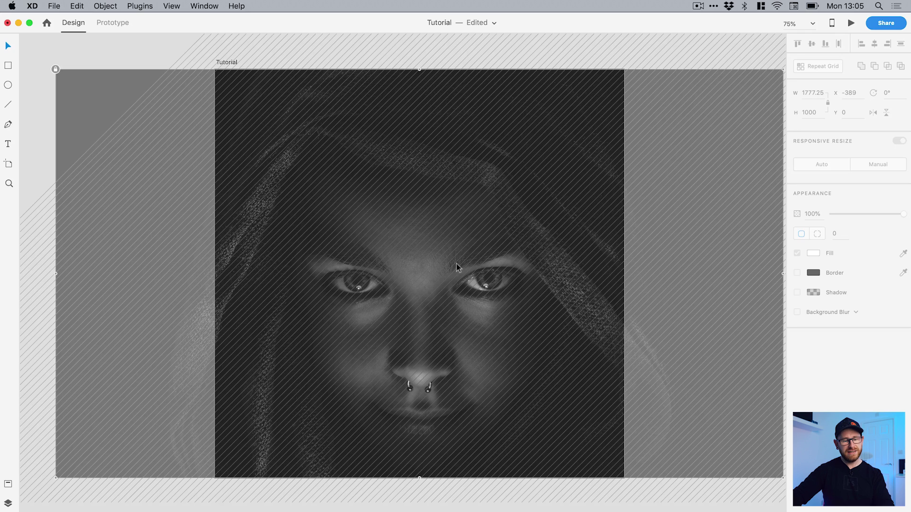
{"action": "left_click", "coordinate": [8, 504]}
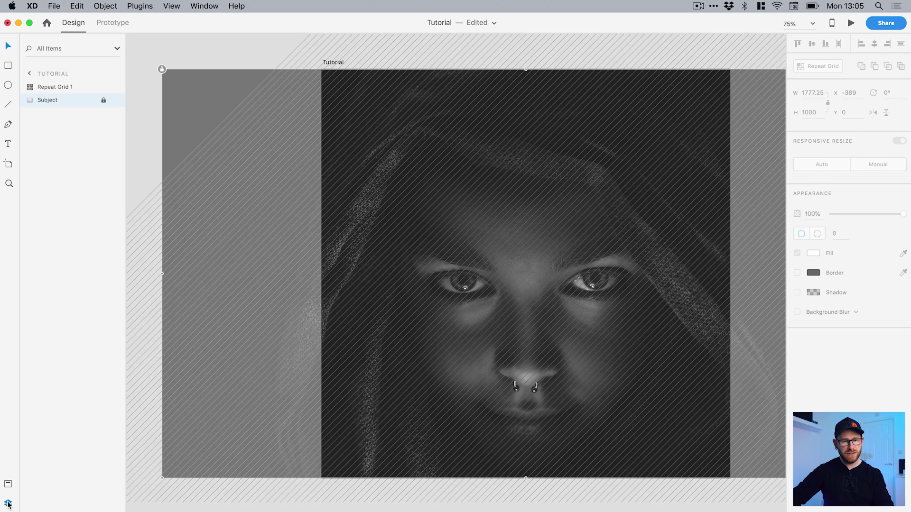
{"action": "left_click", "coordinate": [56, 88]}
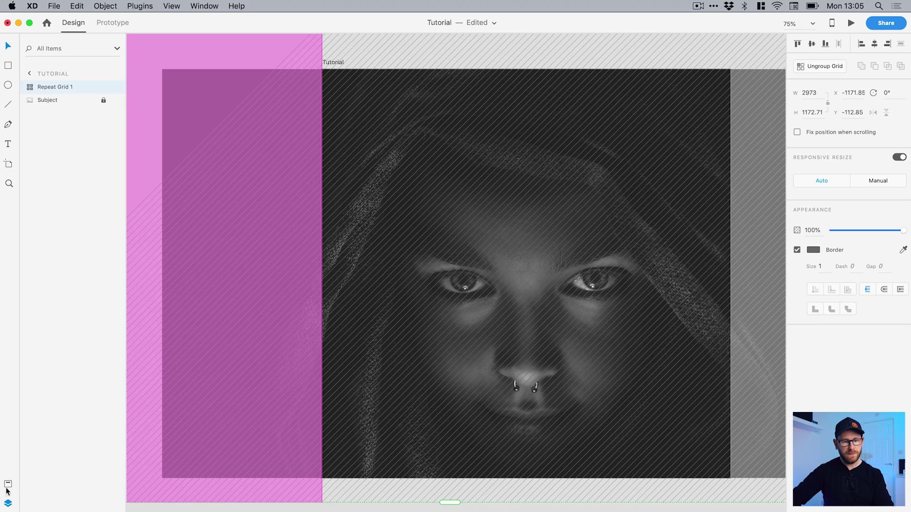
{"action": "left_click", "coordinate": [8, 504]}
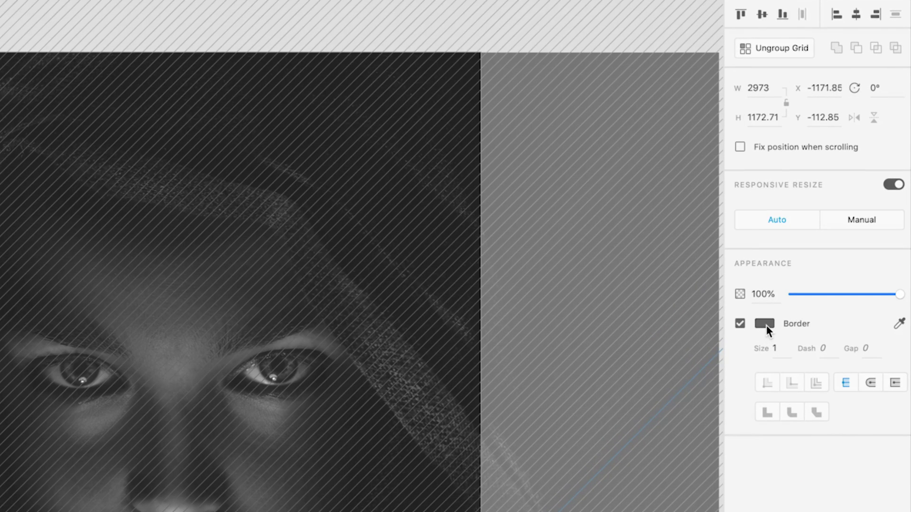
Step: Set the repeat grid's border colour to white (#FFFFFF) and its opacity to 15%
{"action": "left_click", "coordinate": [765, 326]}
{"action": "left_click", "coordinate": [611, 303]}
{"action": "left_click_drag", "start_coordinate": [612, 306], "coordinate": [523, 164]}
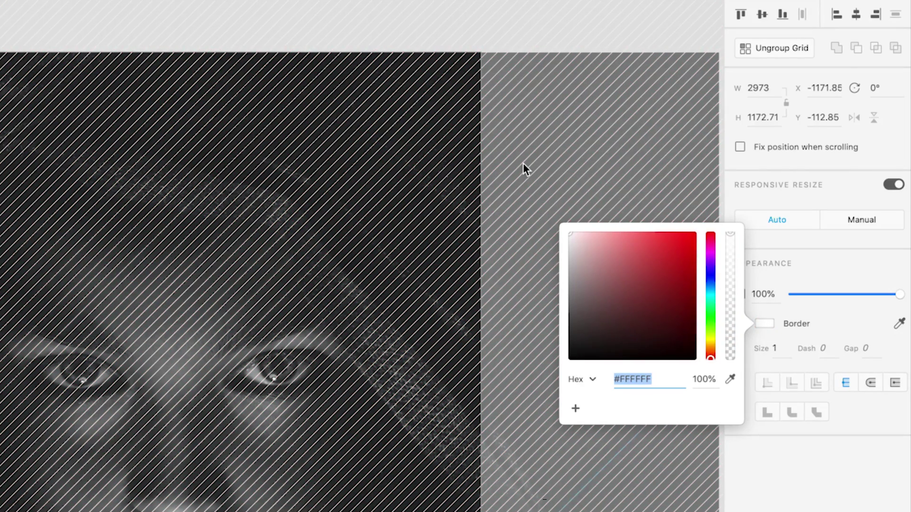
{"action": "left_click_drag", "start_coordinate": [900, 300], "coordinate": [809, 301]}
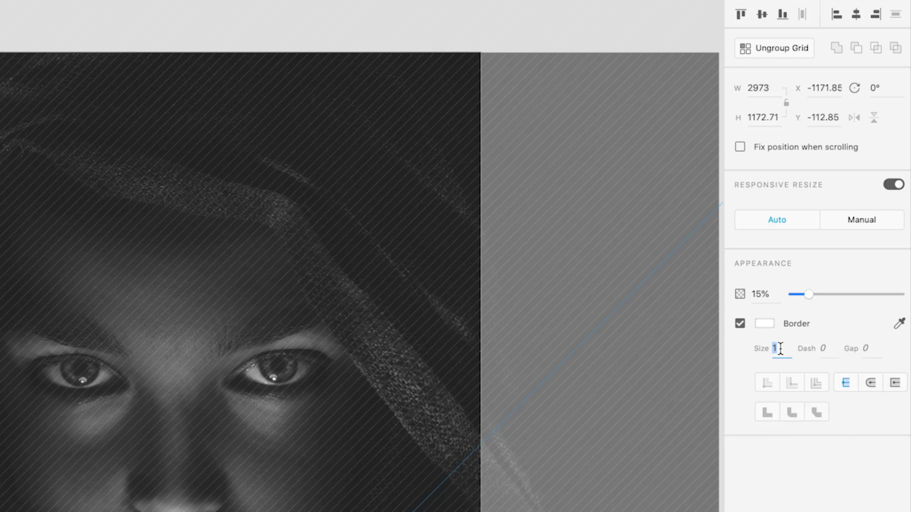
Step: Try the repeat grid's line border at size 10 and return it to size 1
{"action": "key", "text": "Up"}
{"action": "key", "text": "Up"}
{"action": "key", "text": "Up"}
{"action": "key", "text": "Up"}
{"action": "key", "text": "Up"}
{"action": "key", "text": "Up"}
{"action": "key", "text": "Up"}
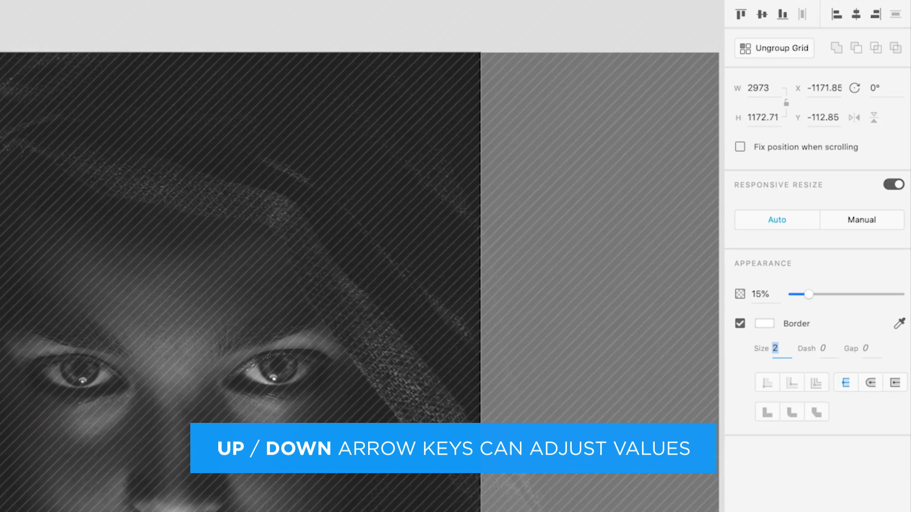
{"action": "key", "text": "Up"}
{"action": "key", "text": "Up"}
{"action": "key", "text": "Up"}
{"action": "key", "text": "Down"}
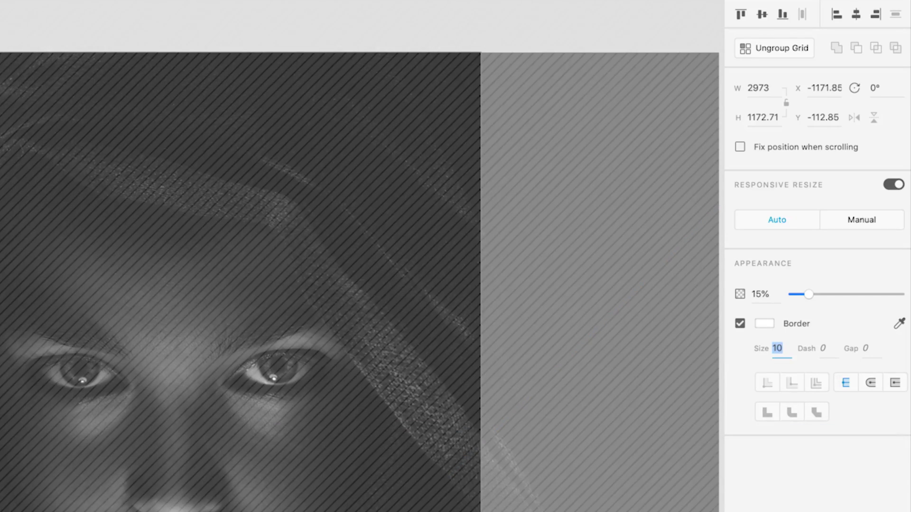
{"action": "key", "text": "Down"}
{"action": "key", "text": "Down"}
{"action": "key", "text": "Down"}
{"action": "key", "text": "Down"}
{"action": "key", "text": "Down"}
{"action": "key", "text": "Down"}
{"action": "key", "text": "Down"}
{"action": "key", "text": "Down"}
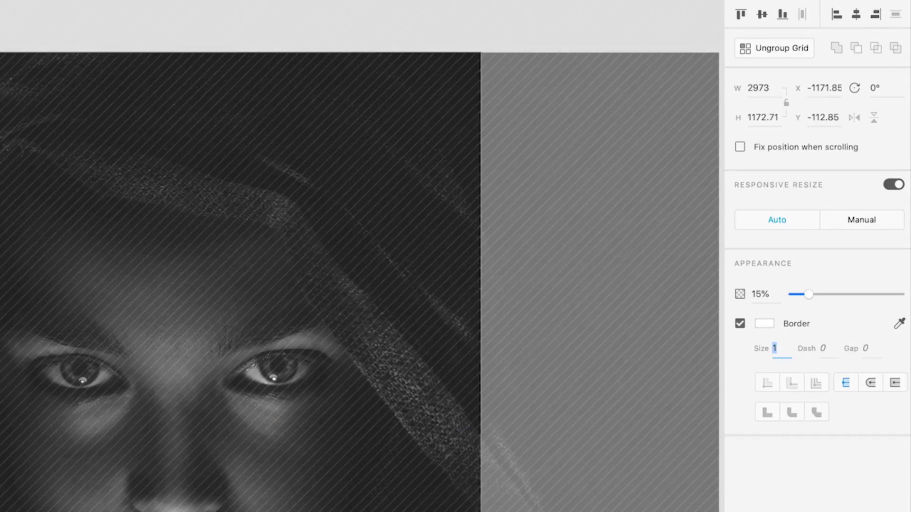
Step: Set the repeat grid's border size to 9 for thicker diagonal lines
{"action": "key", "text": "Up"}
{"action": "key", "text": "Up"}
{"action": "key", "text": "Up"}
{"action": "key", "text": "Up"}
{"action": "key", "text": "Up"}
{"action": "key", "text": "Up"}
{"action": "key", "text": "Up"}
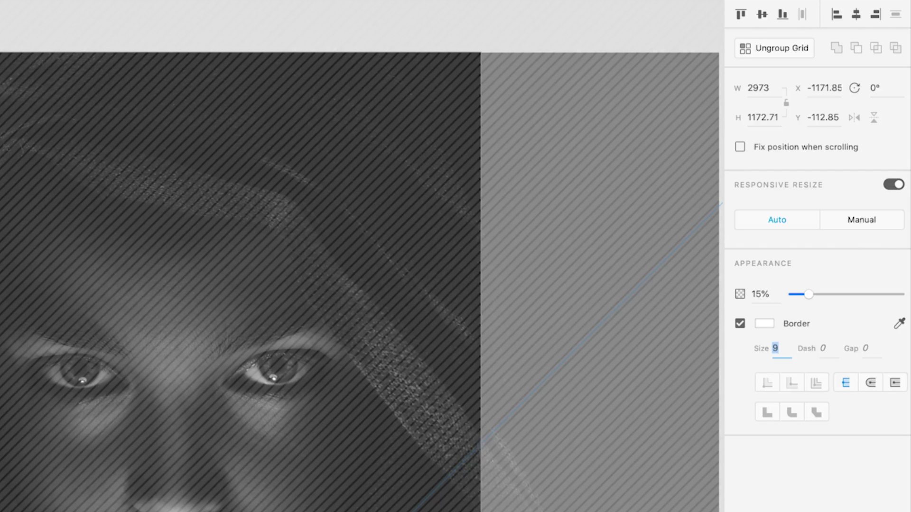
Step: Change the repeat grid's border colour to black (#000000) and leave the opacity set at 15%
{"action": "left_click", "coordinate": [762, 324]}
{"action": "mouse_move", "coordinate": [645, 309]}
{"action": "left_mouse_down"}
{"action": "mouse_move", "coordinate": [651, 270]}
{"action": "mouse_move", "coordinate": [654, 298]}
{"action": "left_mouse_up"}
{"action": "mouse_move", "coordinate": [712, 290]}
{"action": "left_mouse_down"}
{"action": "mouse_move", "coordinate": [711, 269]}
{"action": "mouse_move", "coordinate": [710, 279]}
{"action": "left_mouse_up"}
{"action": "left_click_drag", "start_coordinate": [635, 284], "coordinate": [528, 432]}
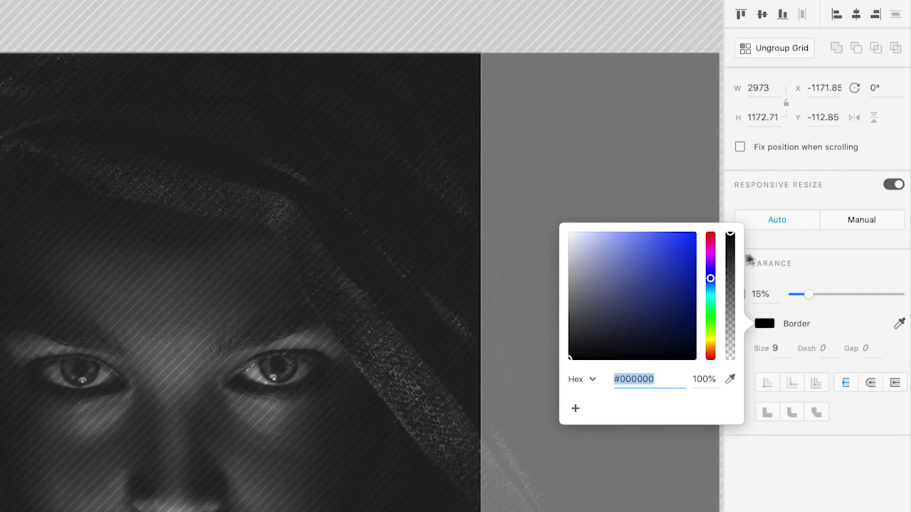
{"action": "mouse_move", "coordinate": [818, 294]}
{"action": "left_mouse_down"}
{"action": "mouse_move", "coordinate": [829, 295]}
{"action": "mouse_move", "coordinate": [808, 294]}
{"action": "left_mouse_up"}
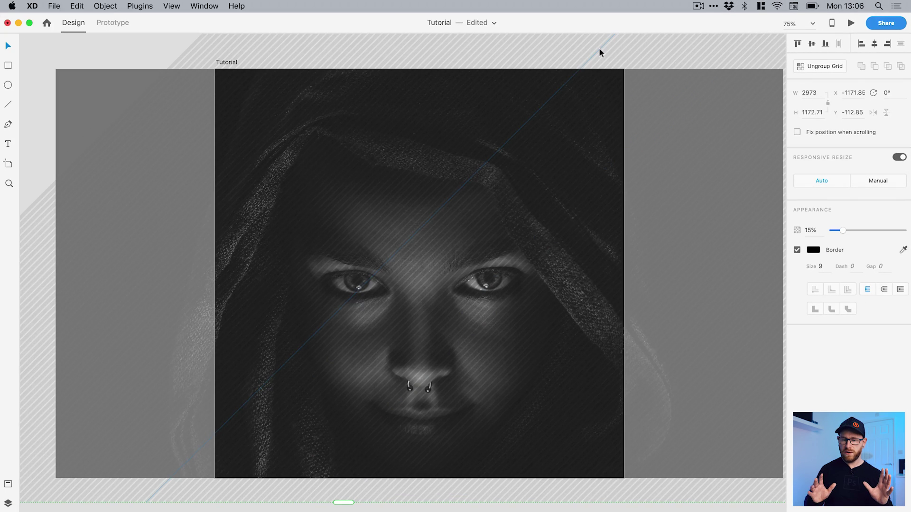
Step: Try moving the line pattern horizontally across the portrait to the right and undo the move
{"action": "key", "text": "super+0"}
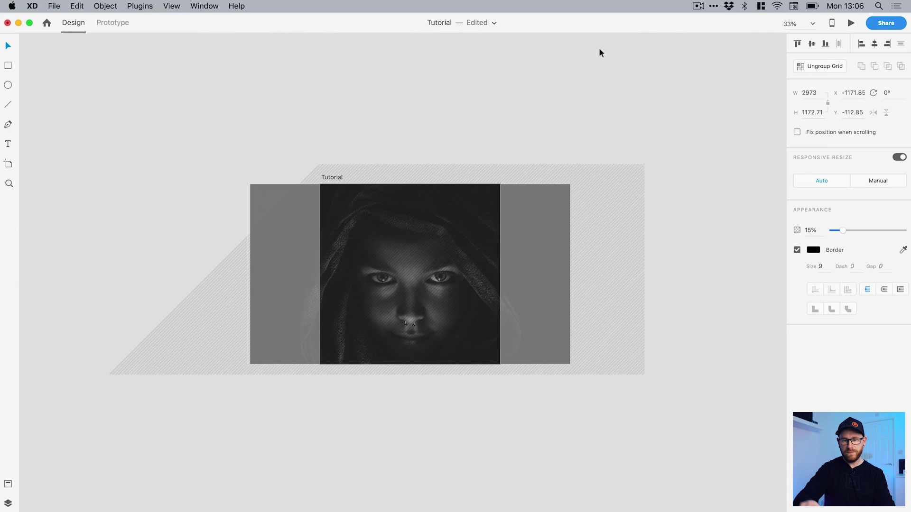
{"action": "left_click_drag", "start_coordinate": [342, 201], "coordinate": [502, 199]}
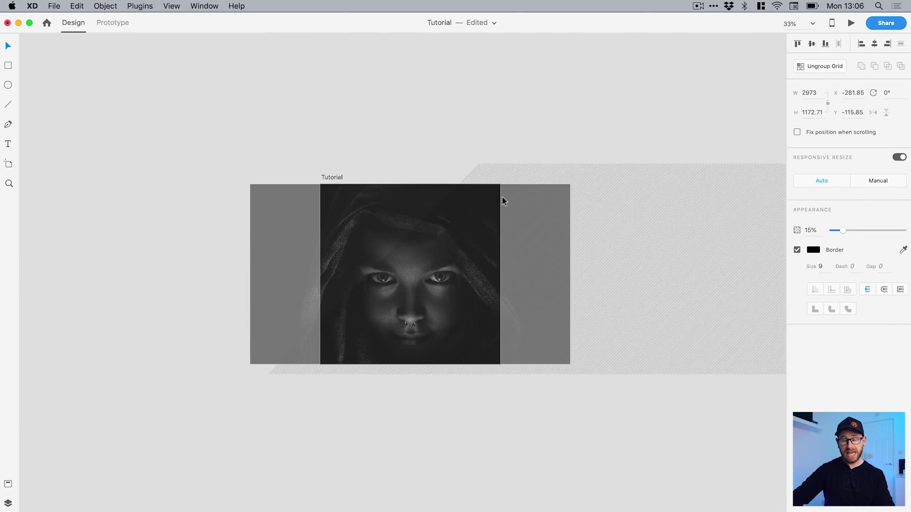
{"action": "key", "text": "super+z"}
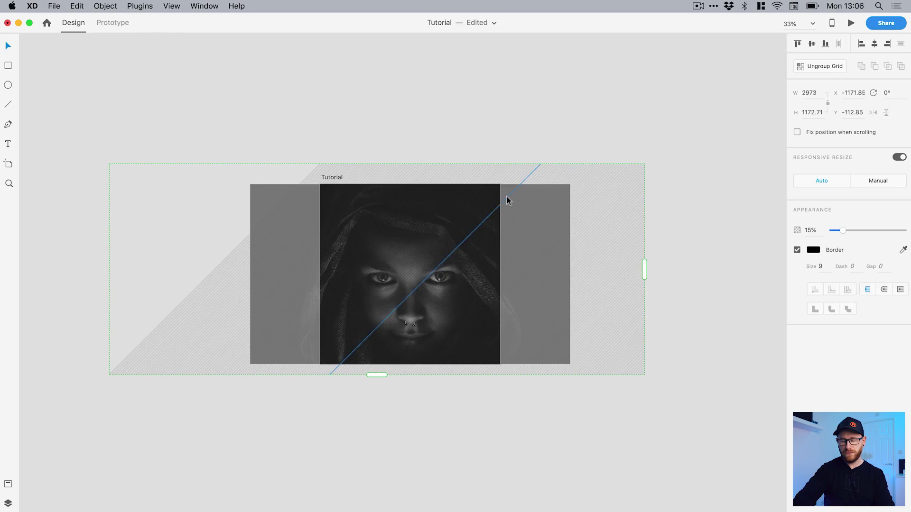
{"action": "key", "text": "super+equal"}
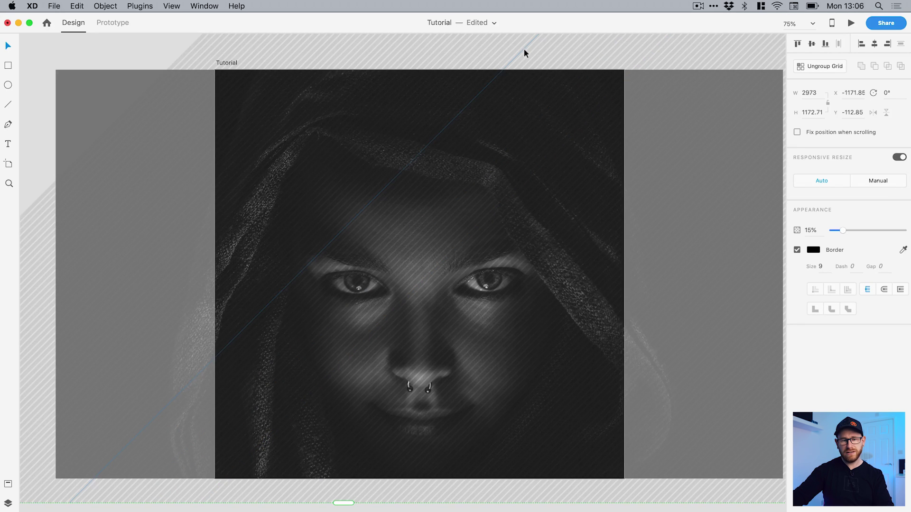
{"action": "key", "text": "super+minus"}
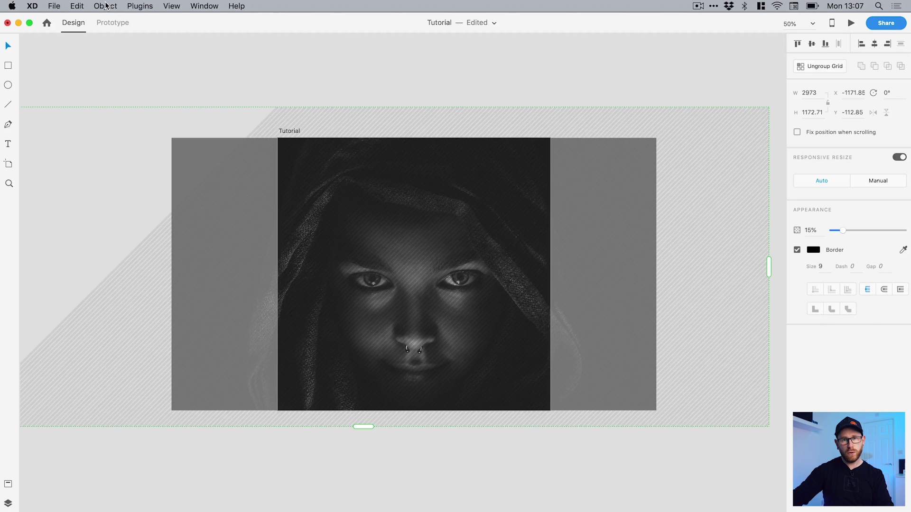
Step: Ungroup the diagonal line repeat grid and combine its separate lines into one regular group
{"action": "right_click", "coordinate": [392, 157]}
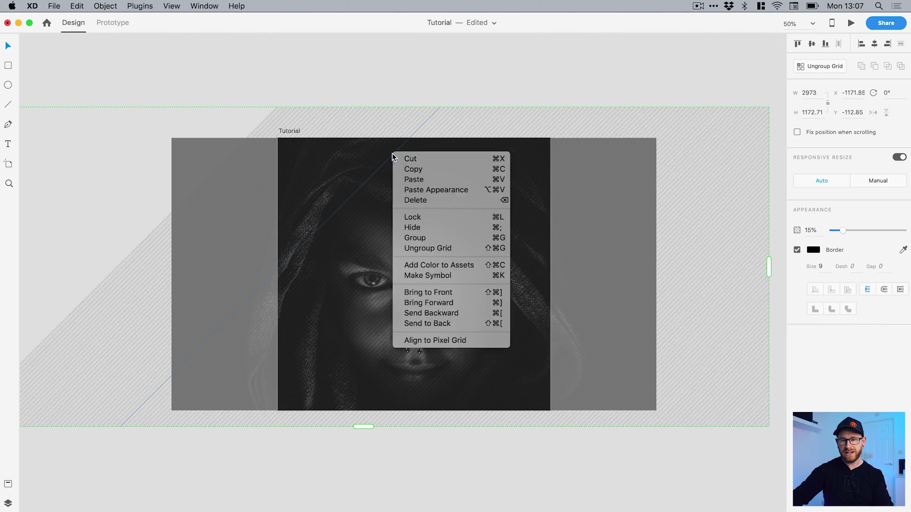
{"action": "left_click", "coordinate": [434, 248]}
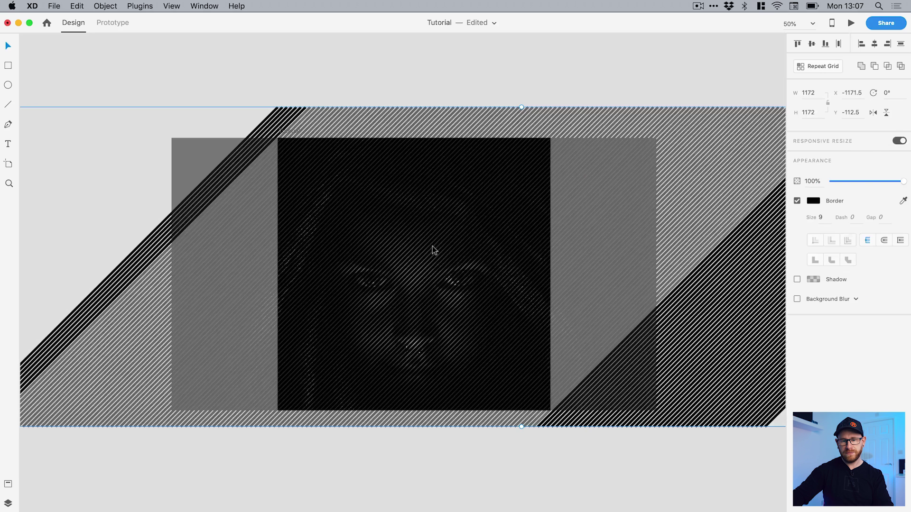
{"action": "right_click", "coordinate": [434, 250]}
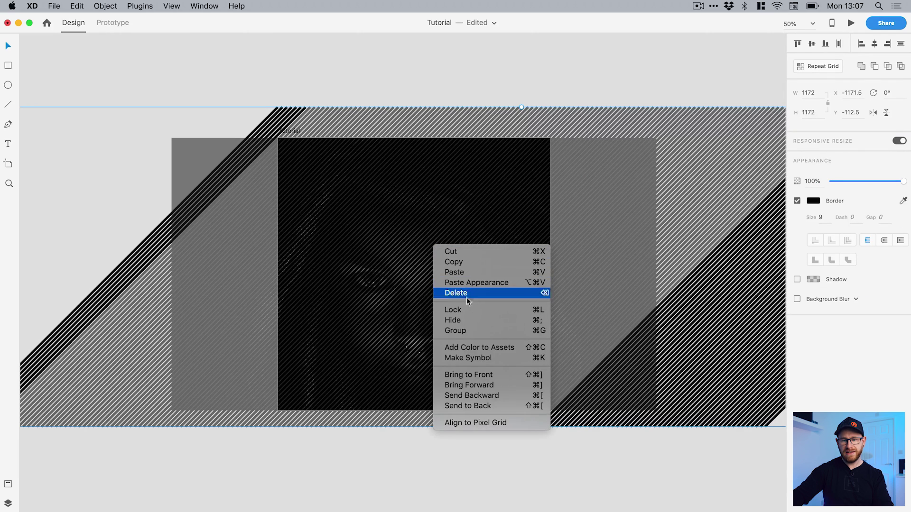
{"action": "left_click", "coordinate": [473, 331]}
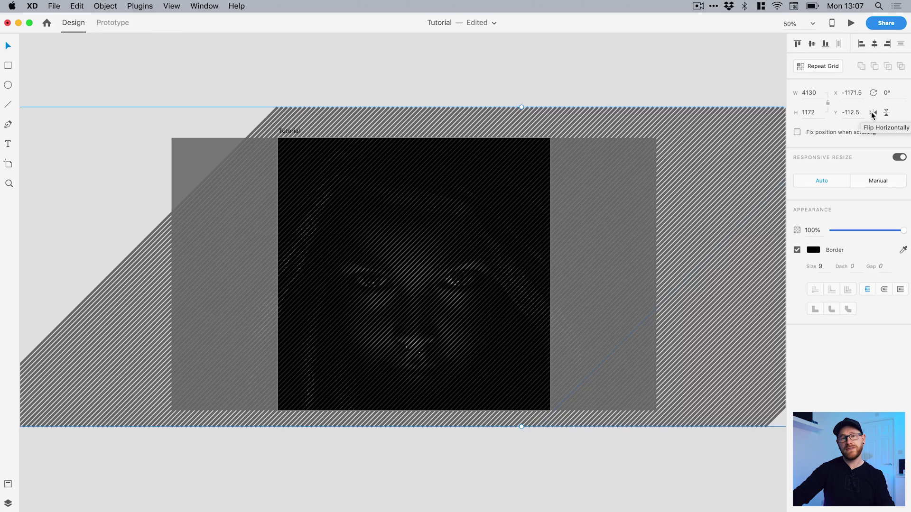
Step: Duplicate the line group in place and flip the copy horizontally to form a crosshatch over the portrait
{"action": "left_click", "coordinate": [872, 113]}
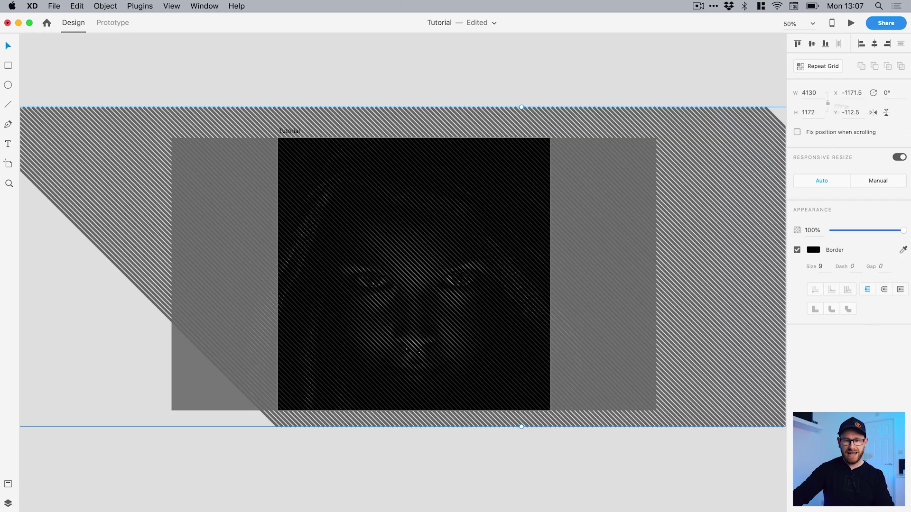
{"action": "key", "text": "super+z"}
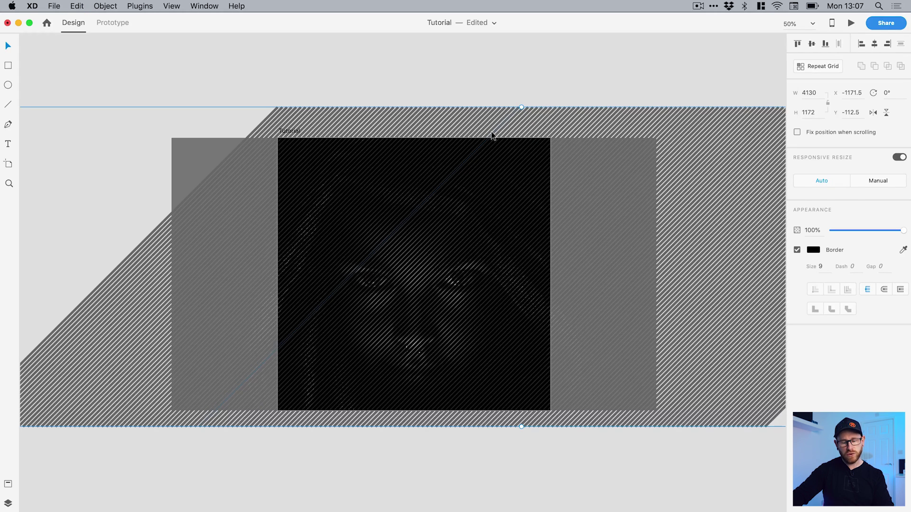
{"action": "key", "text": "super+d"}
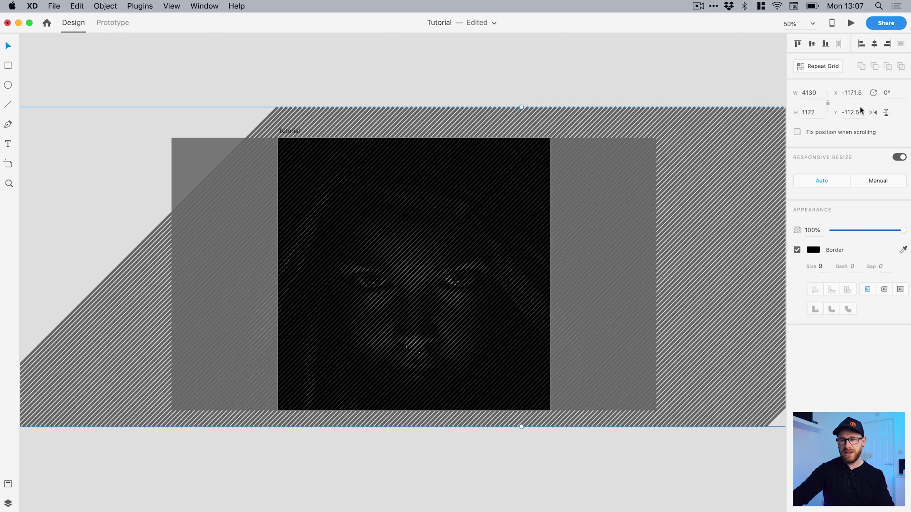
{"action": "left_click", "coordinate": [873, 114]}
{"action": "key", "text": "Delete"}
Step: Set the border size of both crossed line groups to 5, starting with the flipped copy
{"action": "key", "text": "z"}
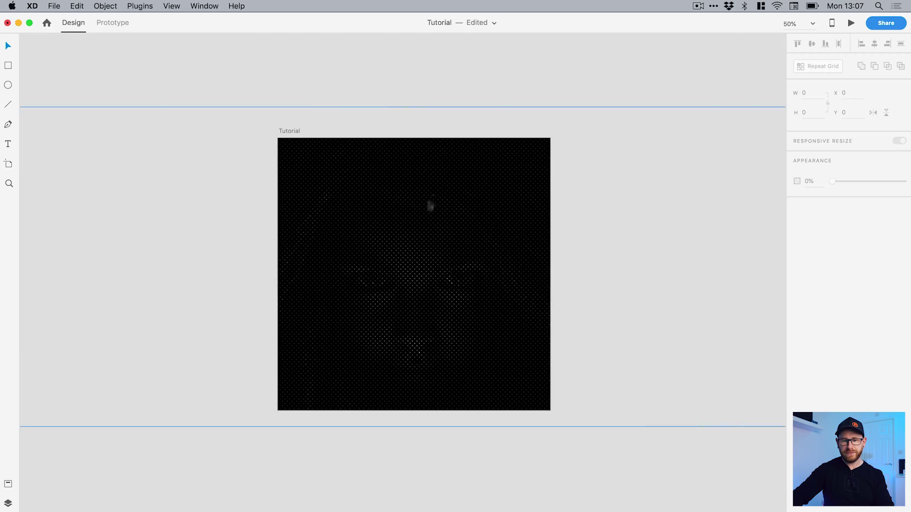
{"action": "left_click", "coordinate": [411, 253]}
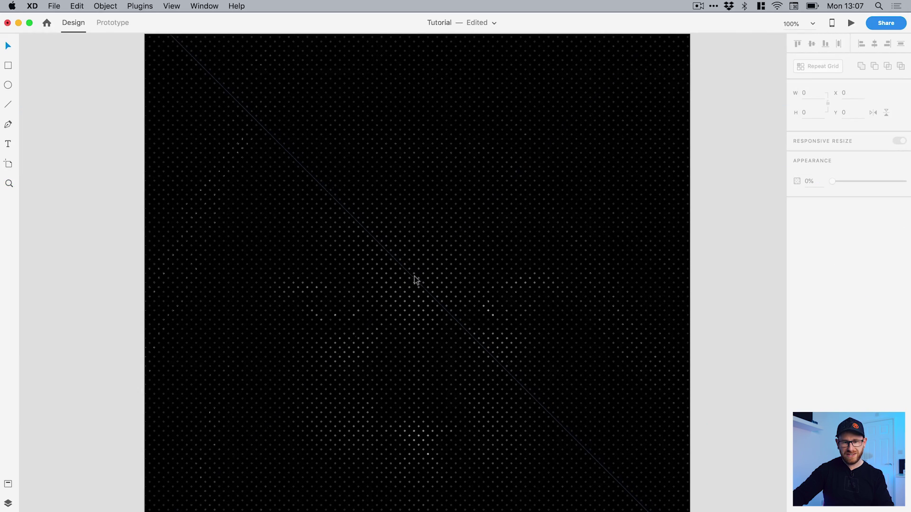
{"action": "left_click", "coordinate": [414, 280]}
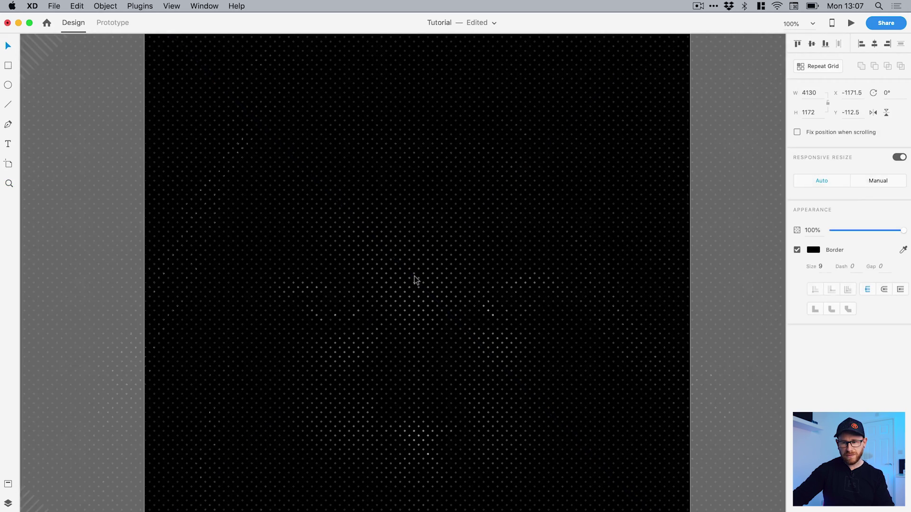
{"action": "type", "text": "5"}
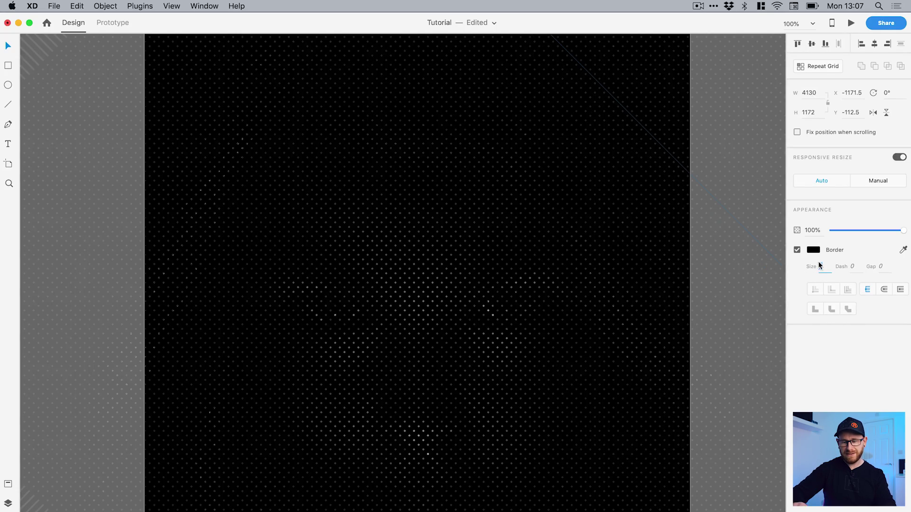
{"action": "key", "text": "Return"}
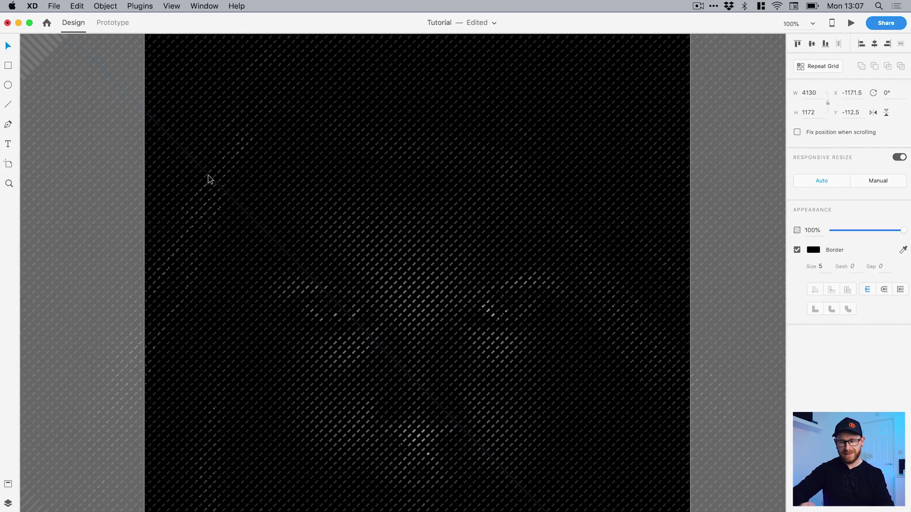
{"action": "key", "text": "super+minus"}
{"action": "left_click", "coordinate": [8, 504]}
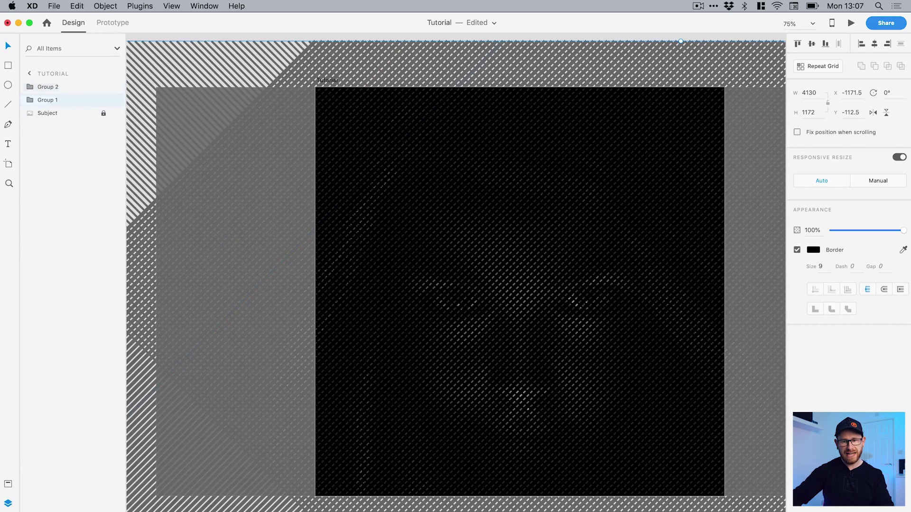
{"action": "left_click", "coordinate": [826, 267]}
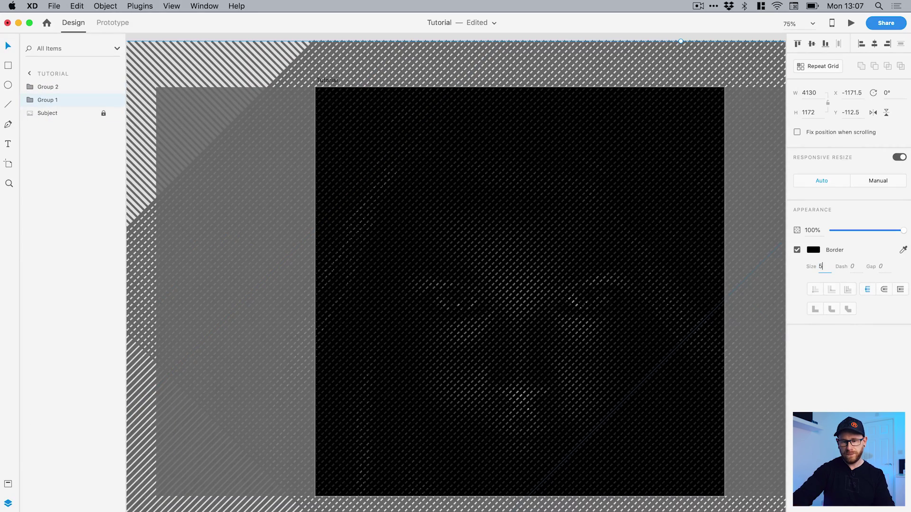
{"action": "key", "text": "Return"}
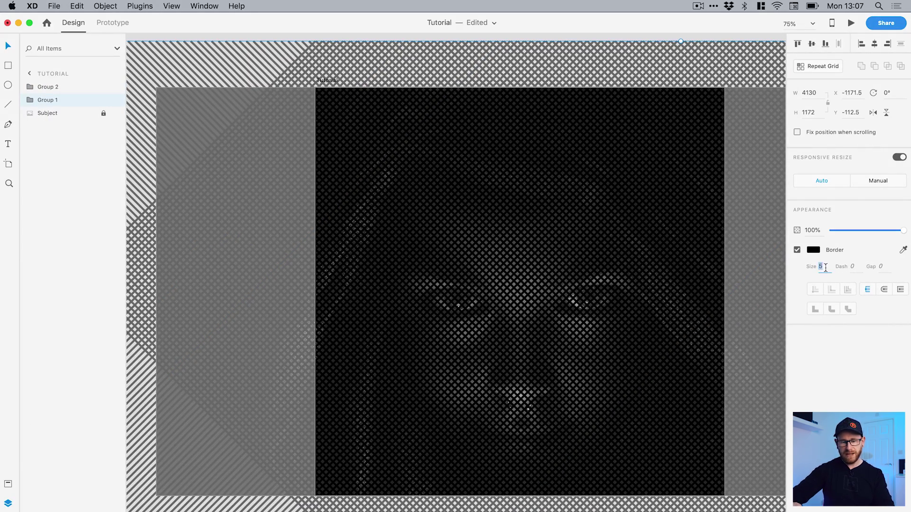
Step: Set the border size of both crosshatch line groups to 3 and deselect them to inspect the pattern
{"action": "left_click", "coordinate": [45, 90]}
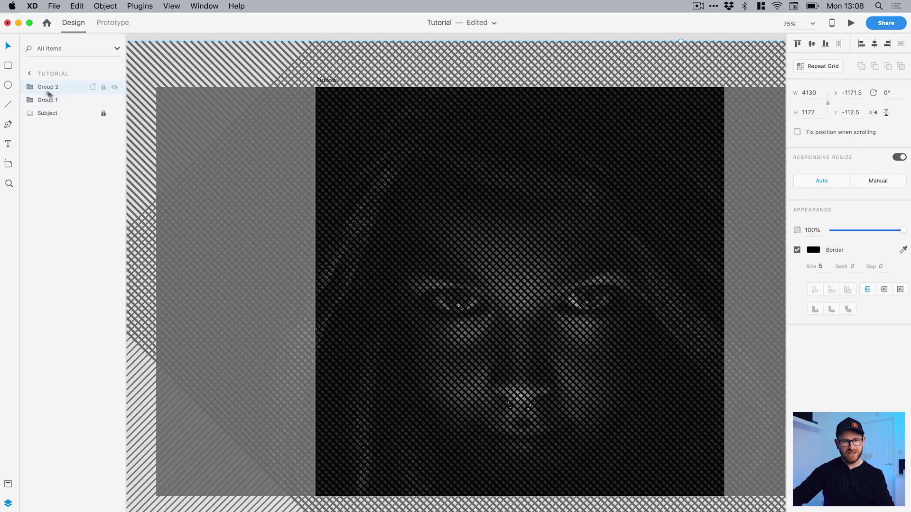
{"action": "type", "text": "3"}
{"action": "key", "text": "Return"}
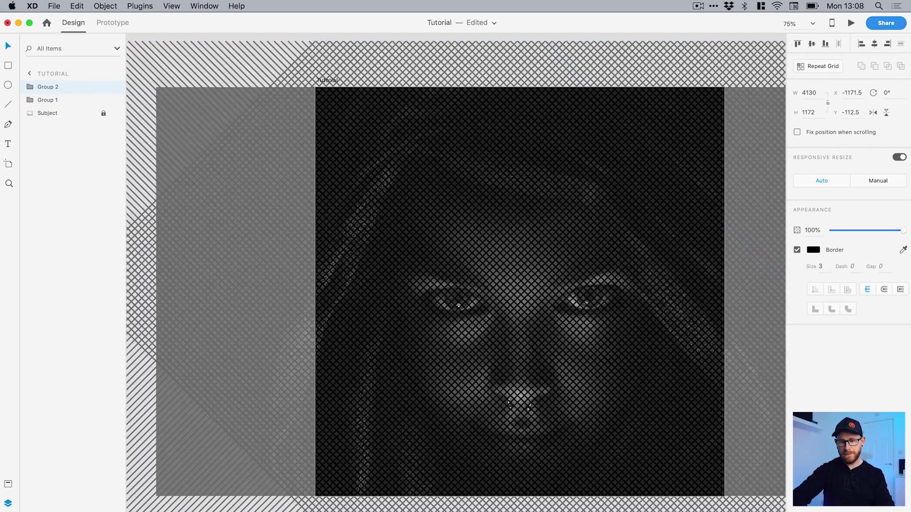
{"action": "left_click", "coordinate": [8, 503]}
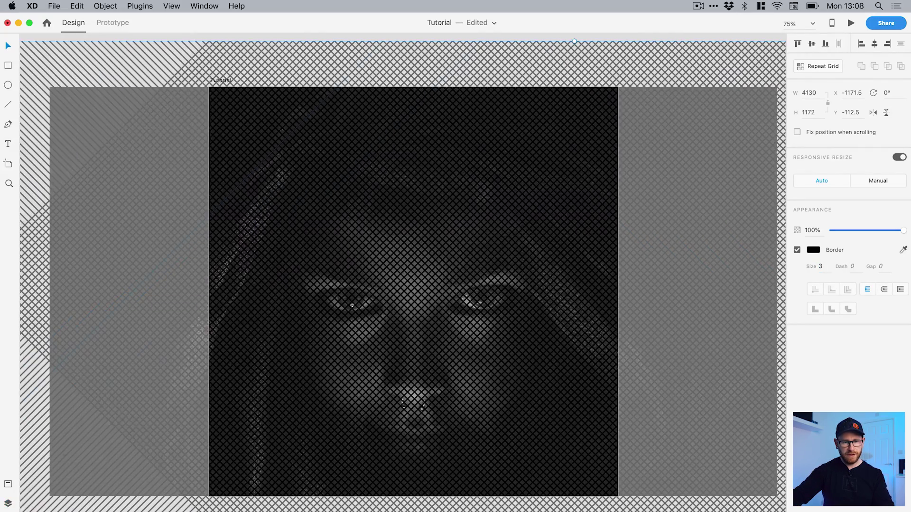
{"action": "left_click", "coordinate": [149, 57]}
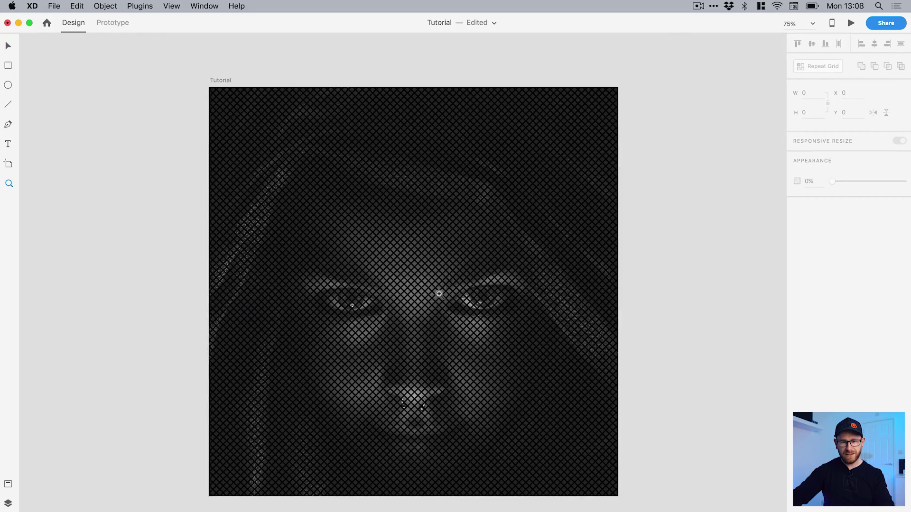
{"action": "scroll", "coordinate": [437, 295], "scroll_direction": "up", "scroll_amount": 2}
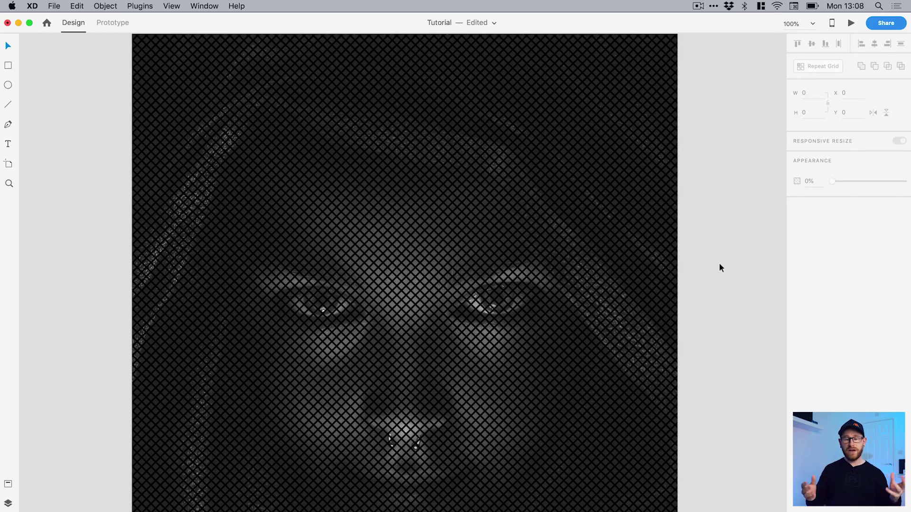
Step: Clear the crosshatch from the portrait and draw a 41 × 41 circle near the artboard's upper-left corner
{"action": "key", "text": "super+minus"}
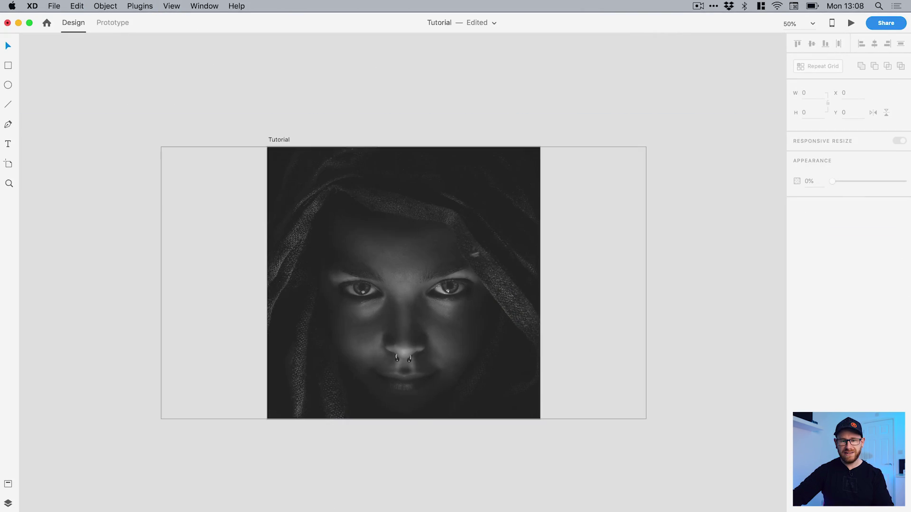
{"action": "key", "text": "super+0"}
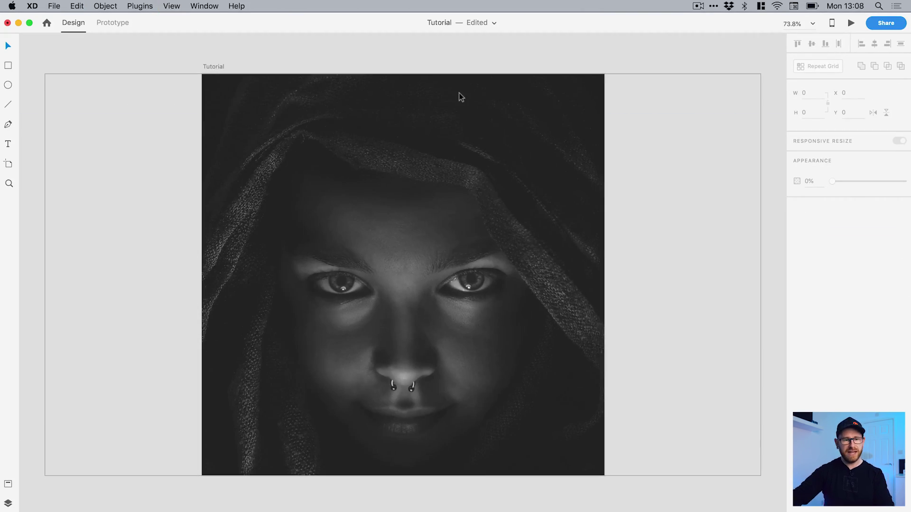
{"action": "left_click", "coordinate": [8, 85]}
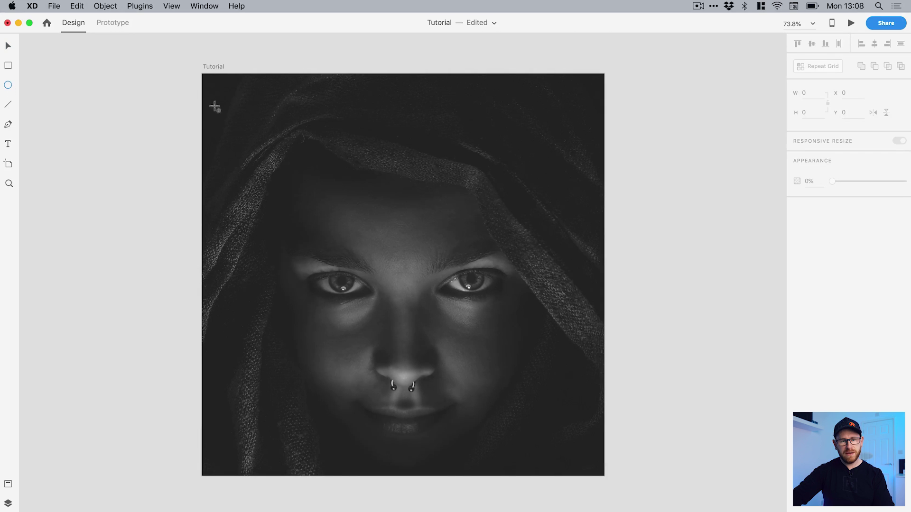
{"action": "mouse_move", "coordinate": [220, 96]}
{"action": "left_mouse_down"}
{"action": "mouse_move", "coordinate": [280, 156]}
{"action": "mouse_move", "coordinate": [240, 113]}
{"action": "left_mouse_up"}
{"action": "key", "text": "v"}
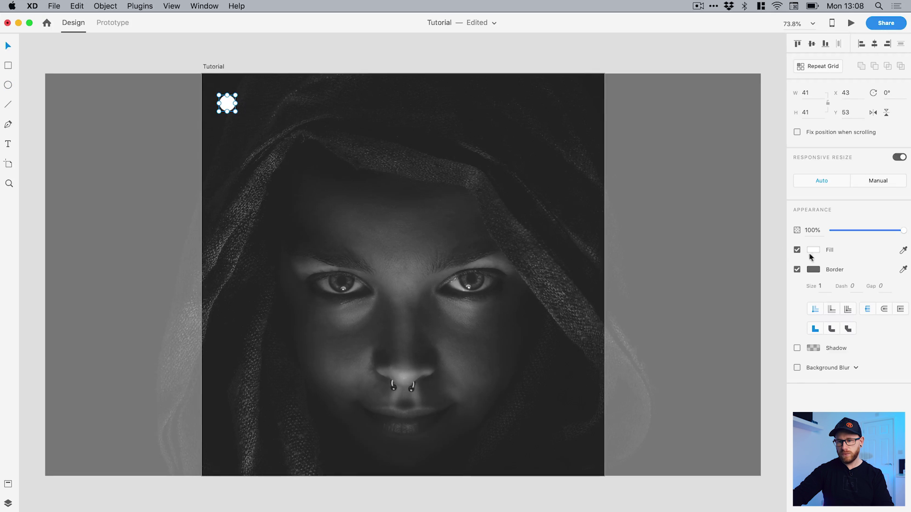
Step: Remove the circle's fill, colour its border bright pink and deselect it
{"action": "left_click", "coordinate": [797, 250]}
{"action": "left_click", "coordinate": [813, 270]}
{"action": "left_click", "coordinate": [698, 225]}
{"action": "mouse_move", "coordinate": [699, 226]}
{"action": "left_mouse_down"}
{"action": "mouse_move", "coordinate": [679, 207]}
{"action": "mouse_move", "coordinate": [778, 217]}
{"action": "left_mouse_up"}
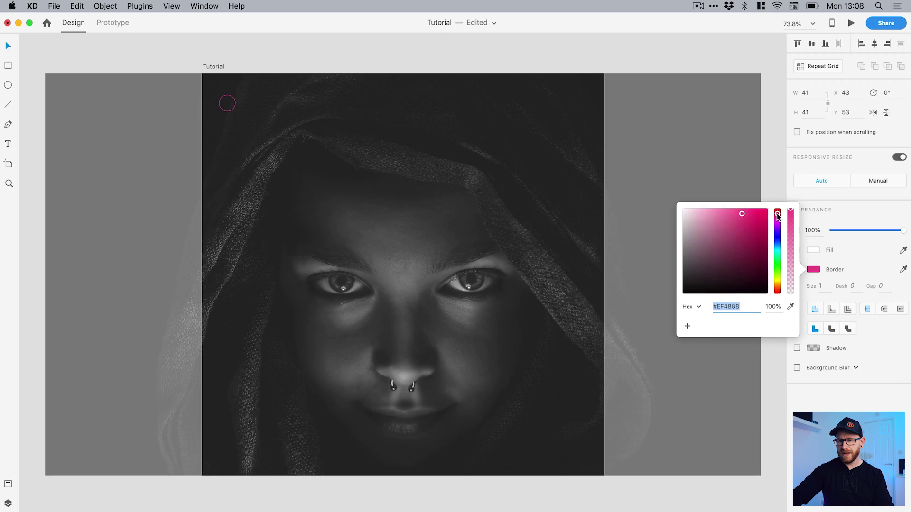
{"action": "left_click", "coordinate": [597, 61]}
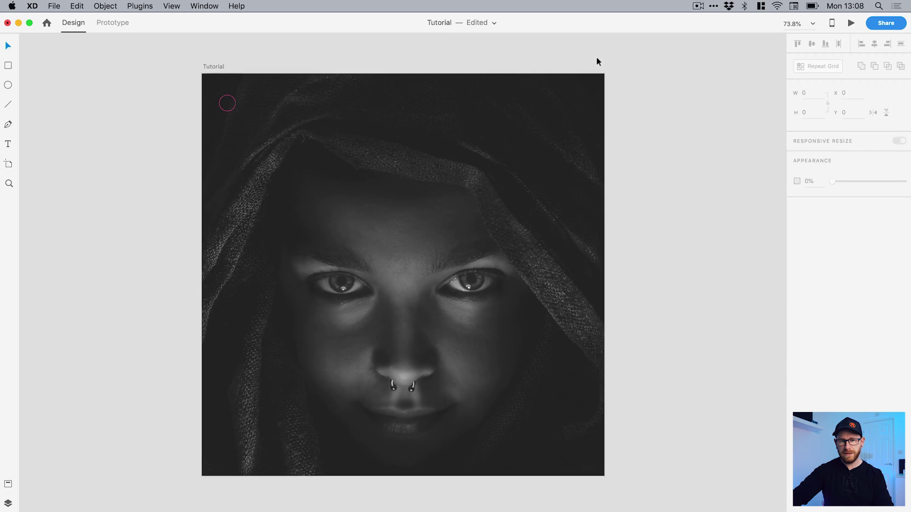
Step: Duplicate the pink circle horizontally to X 64 so they overlap, and give the copy a purple border (#6B66E0)
{"action": "key", "text": "z"}
{"action": "left_click", "coordinate": [228, 102]}
{"action": "left_click", "coordinate": [228, 102]}
{"action": "key", "text": "v"}
{"action": "left_click", "coordinate": [249, 101]}
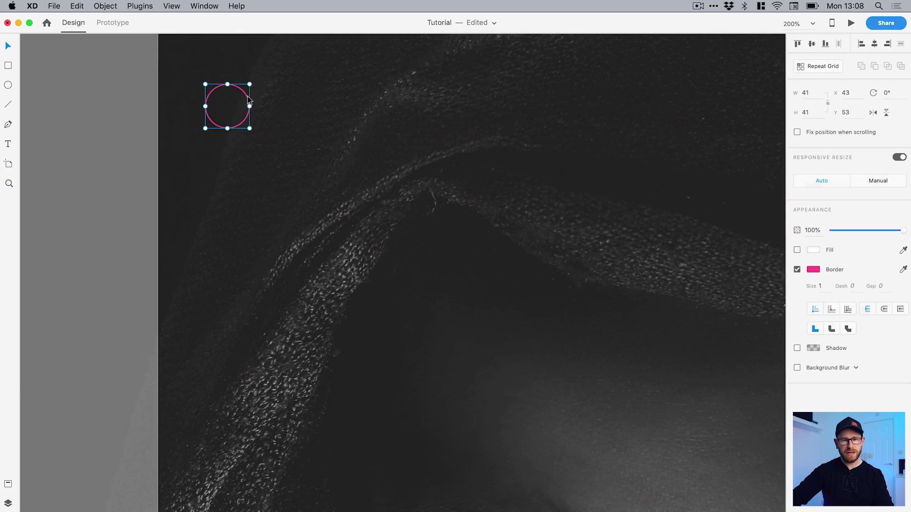
{"action": "left_click_drag", "start_coordinate": [245, 98], "coordinate": [270, 111]}
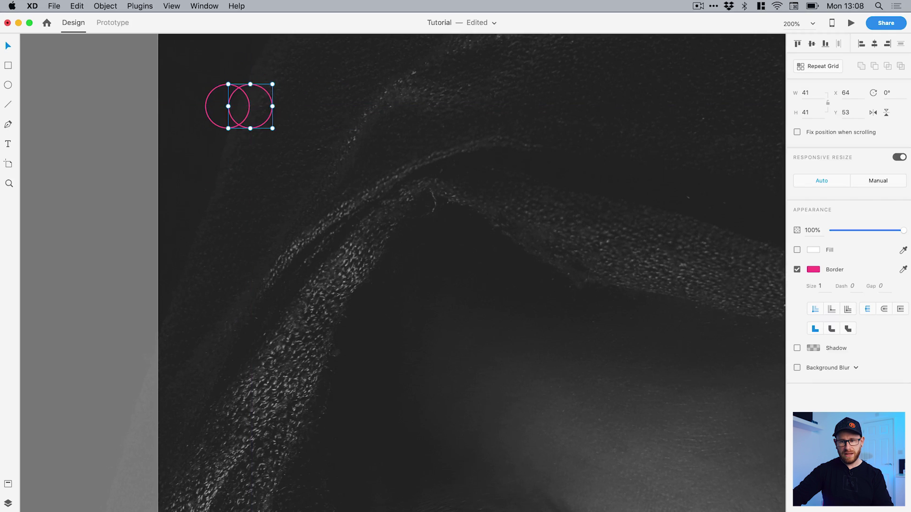
{"action": "left_click", "coordinate": [812, 269]}
{"action": "left_click_drag", "start_coordinate": [780, 229], "coordinate": [728, 219]}
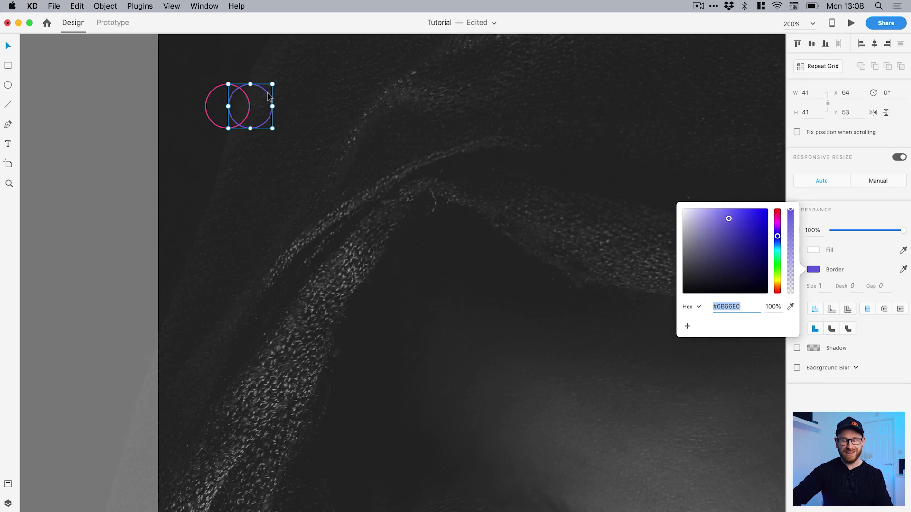
Step: Duplicate the purple circle horizontally to X 85 and give the new copy a turquoise border (#66E0CD)
{"action": "left_click_drag", "start_coordinate": [268, 97], "coordinate": [292, 99]}
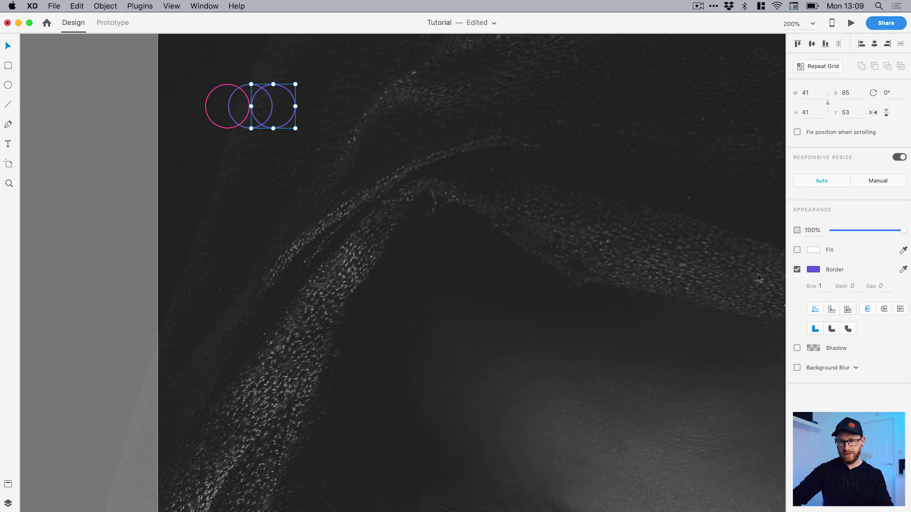
{"action": "left_click", "coordinate": [813, 270]}
{"action": "left_click_drag", "start_coordinate": [776, 250], "coordinate": [778, 252]}
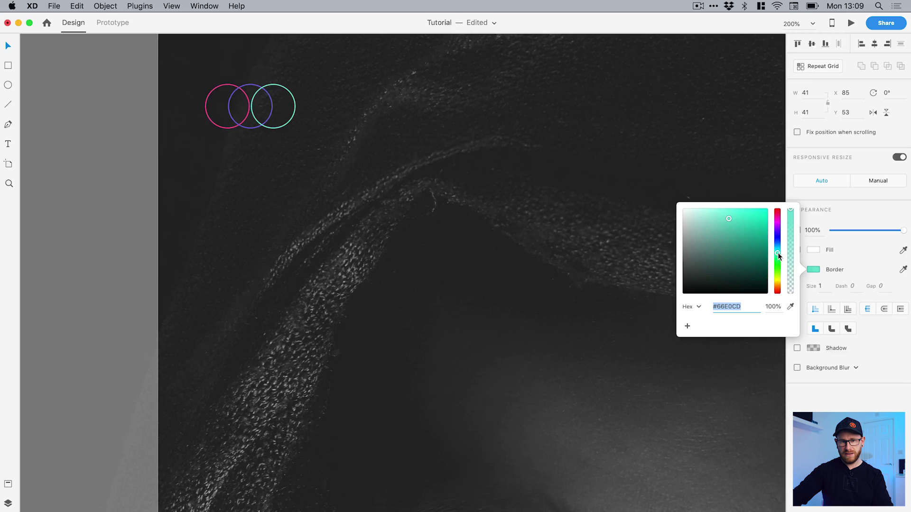
Step: Turn the three overlapping circles into a repeat grid and extend it to 434 × 297 across the portrait's upper left
{"action": "left_click", "coordinate": [228, 120]}
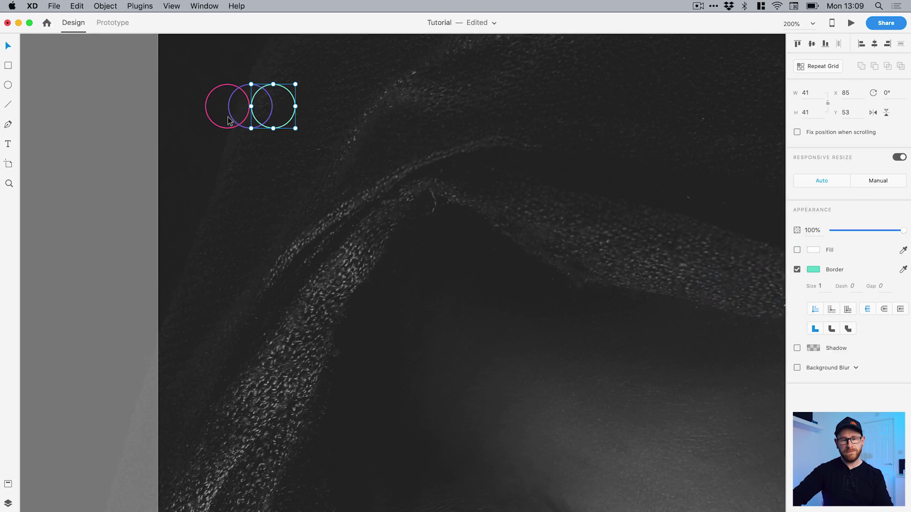
{"action": "left_click", "coordinate": [232, 119], "text": "shift"}
{"action": "left_click", "coordinate": [207, 117], "text": "shift"}
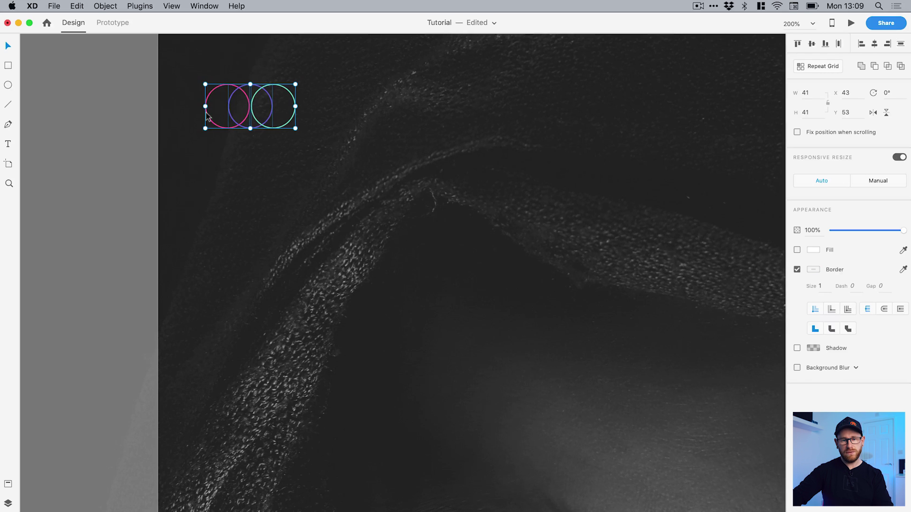
{"action": "left_click", "coordinate": [823, 67]}
{"action": "left_click_drag", "start_coordinate": [298, 112], "coordinate": [673, 101]}
{"action": "left_click_drag", "start_coordinate": [441, 129], "coordinate": [448, 408]}
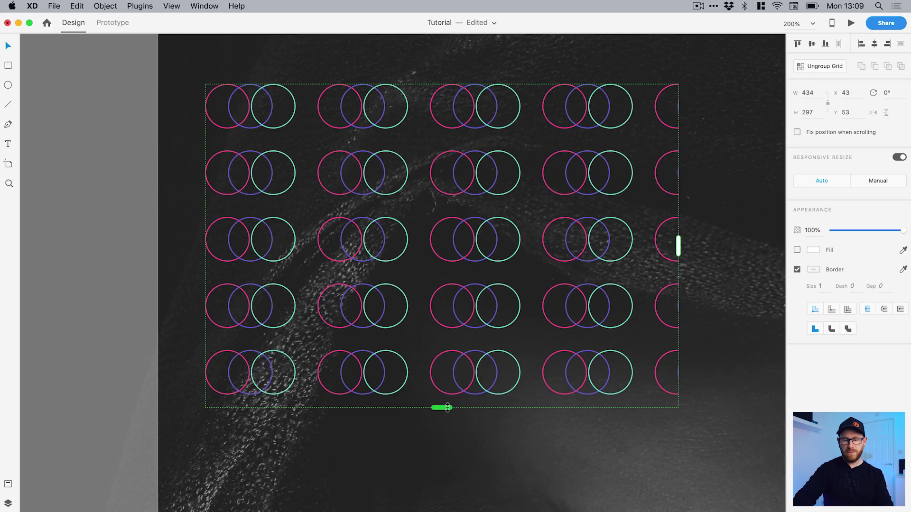
{"action": "key", "text": "super+0"}
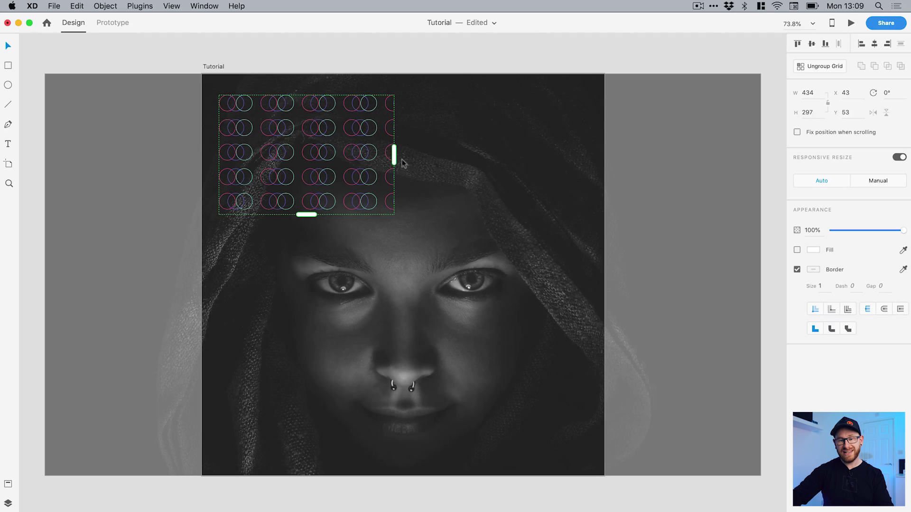
Step: Extend the circle repeat grid to 957 wide and down to the portrait's lower edge
{"action": "left_click_drag", "start_coordinate": [396, 154], "coordinate": [604, 155]}
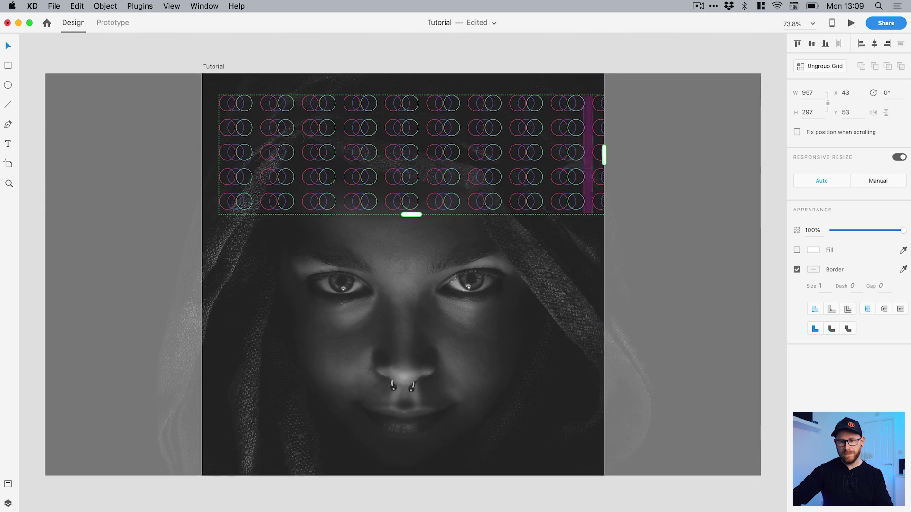
{"action": "left_click_drag", "start_coordinate": [416, 215], "coordinate": [442, 444]}
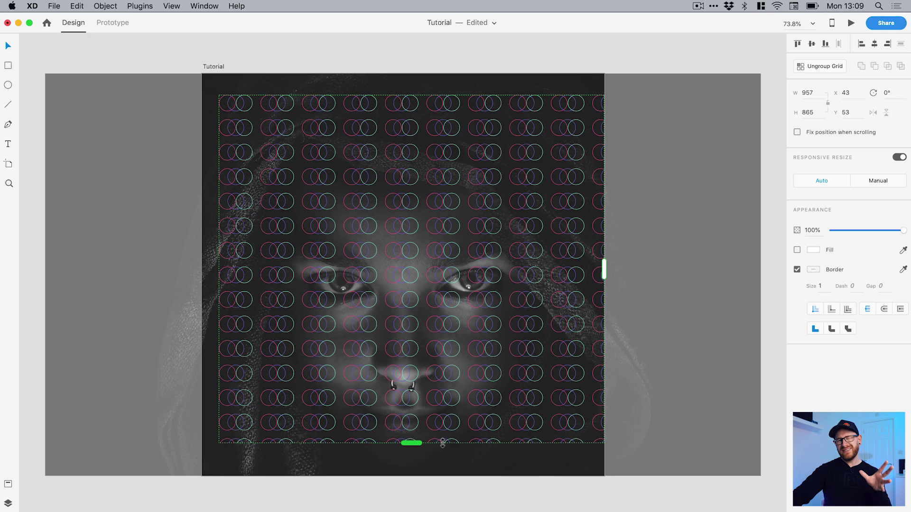
{"action": "left_click_drag", "start_coordinate": [442, 444], "coordinate": [443, 475]}
Step: Tighten the circle grid's row and column spacing until neighbouring circles overlap vertically and horizontally, and deselect the grid
{"action": "left_click_drag", "start_coordinate": [506, 238], "coordinate": [513, 147]}
{"action": "key", "text": "z"}
{"action": "left_click", "coordinate": [263, 148]}
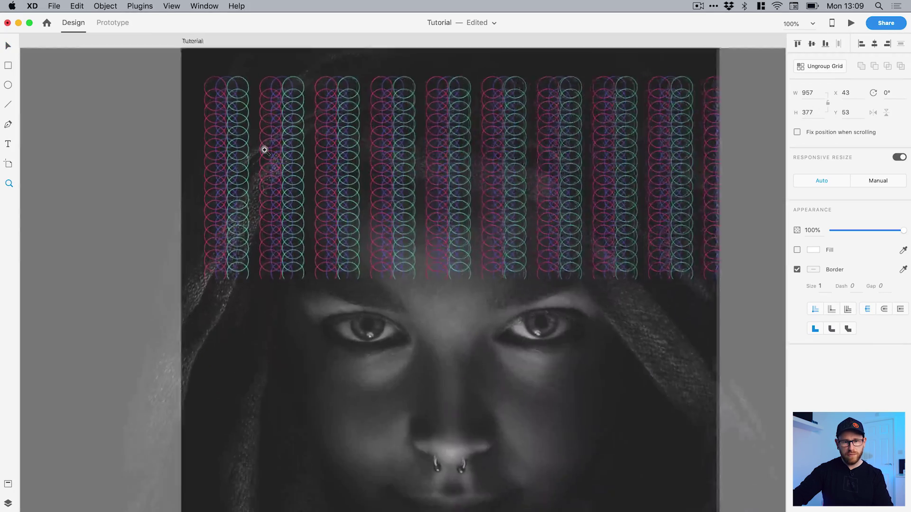
{"action": "key", "text": "v"}
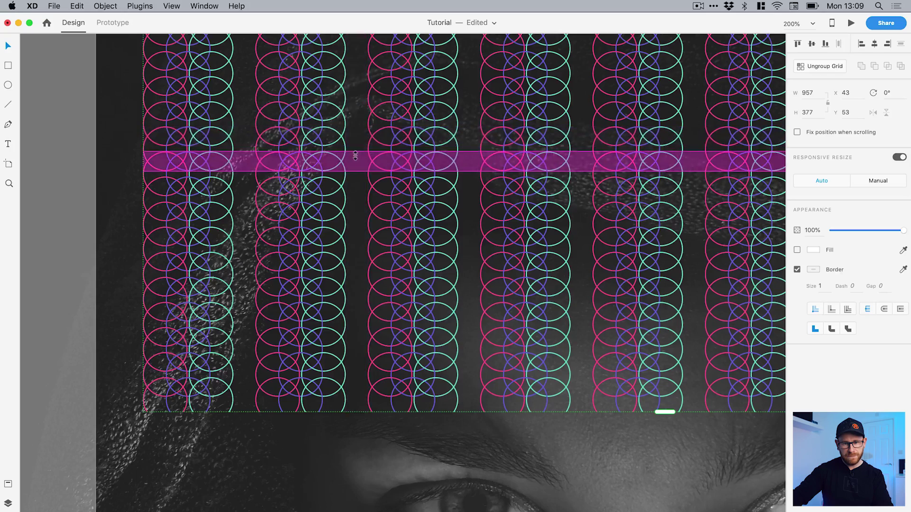
{"action": "left_click_drag", "start_coordinate": [356, 172], "coordinate": [266, 179]}
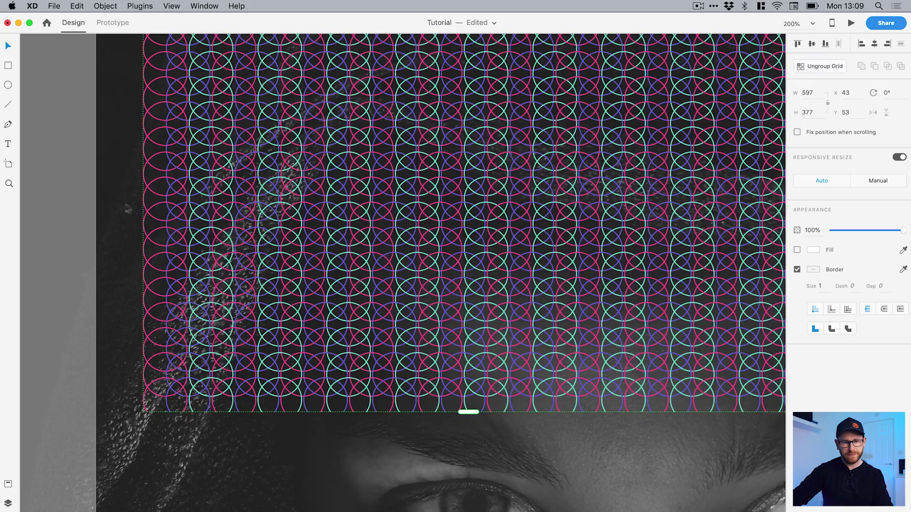
{"action": "left_click", "coordinate": [61, 201]}
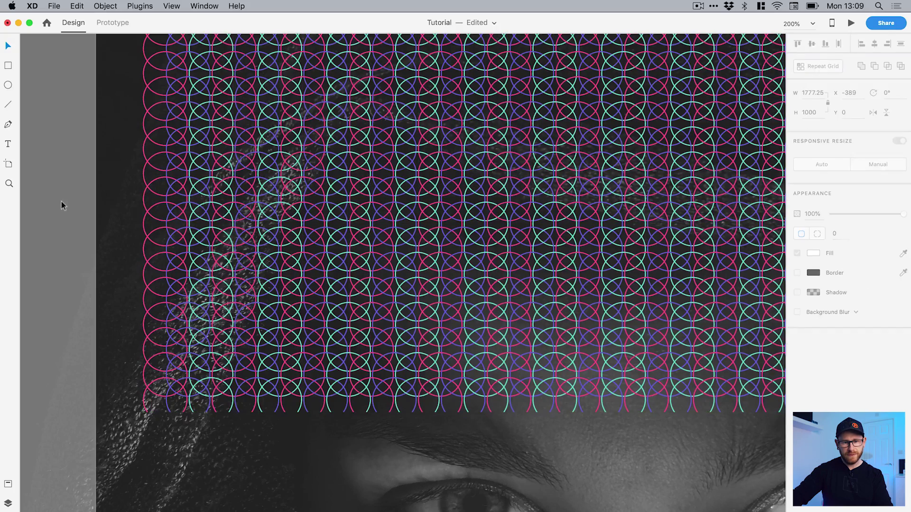
Step: Move the circle grid to X -42, Y -31 and extend it to 1067 × 1060 to cover the whole portrait
{"action": "key", "text": "super+0"}
{"action": "left_click", "coordinate": [351, 205]}
{"action": "left_click_drag", "start_coordinate": [379, 136], "coordinate": [363, 123]}
{"action": "left_click_drag", "start_coordinate": [427, 141], "coordinate": [615, 137]}
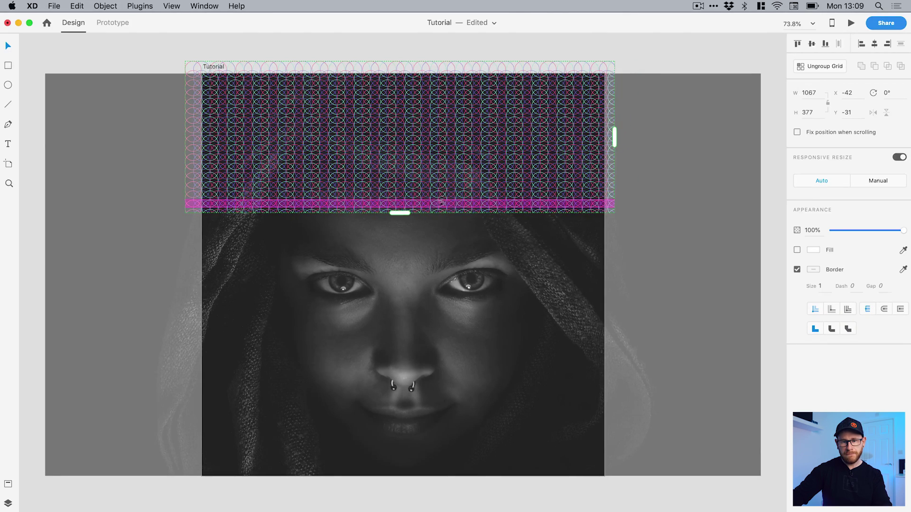
{"action": "left_click_drag", "start_coordinate": [422, 212], "coordinate": [422, 484]}
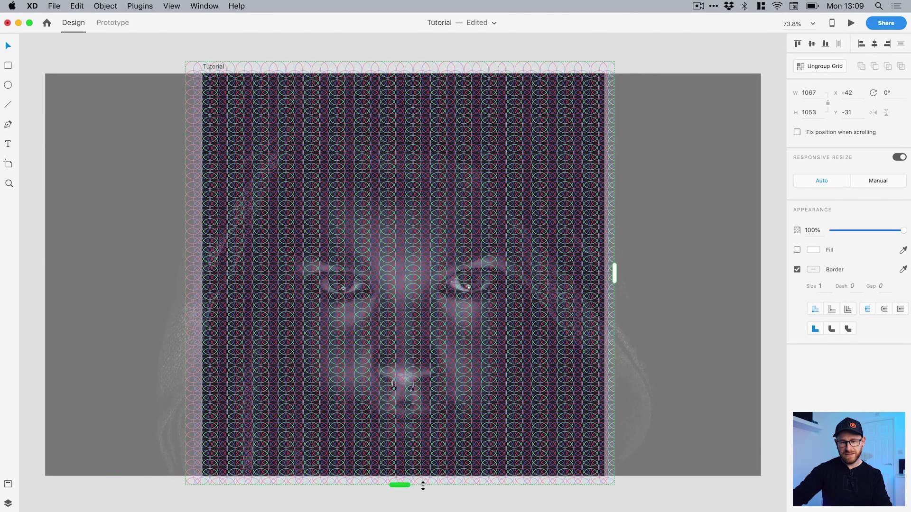
Step: Try a lower opacity on the full circle grid and set it back to 100%
{"action": "left_click", "coordinate": [716, 47]}
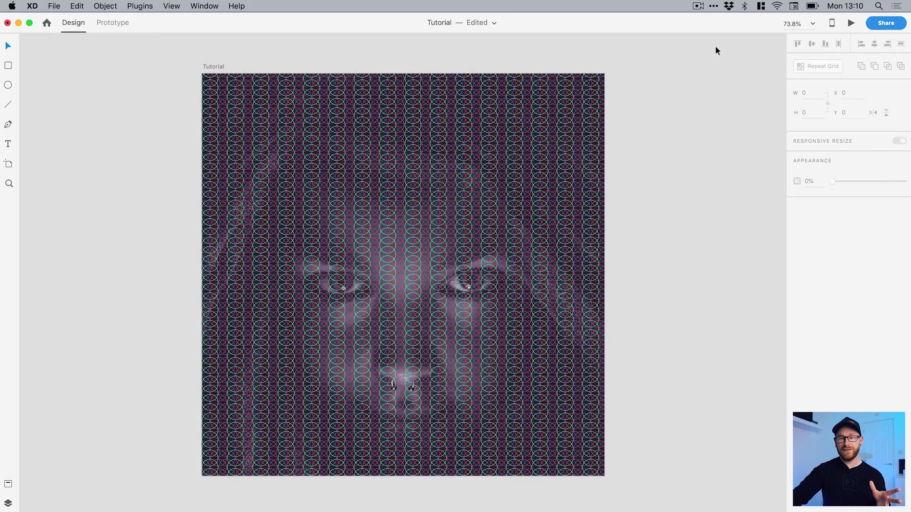
{"action": "left_click", "coordinate": [588, 146]}
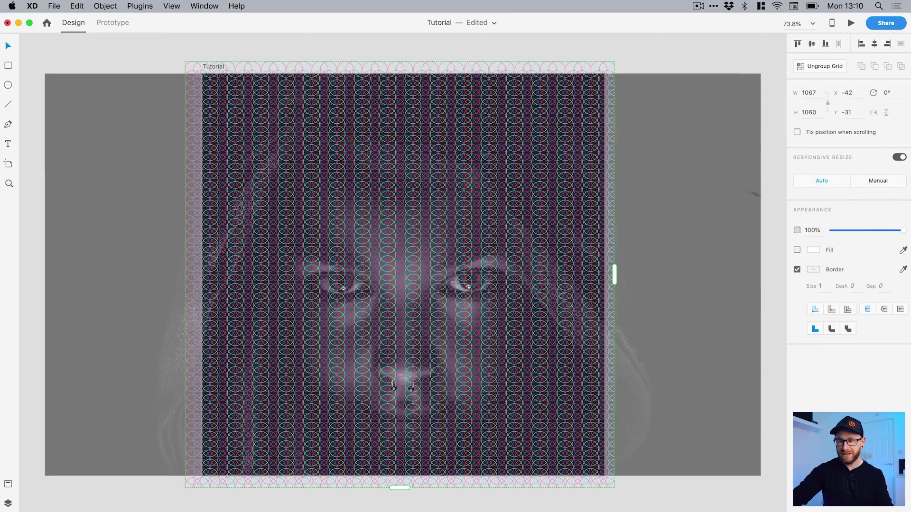
{"action": "left_click_drag", "start_coordinate": [862, 228], "coordinate": [903, 231]}
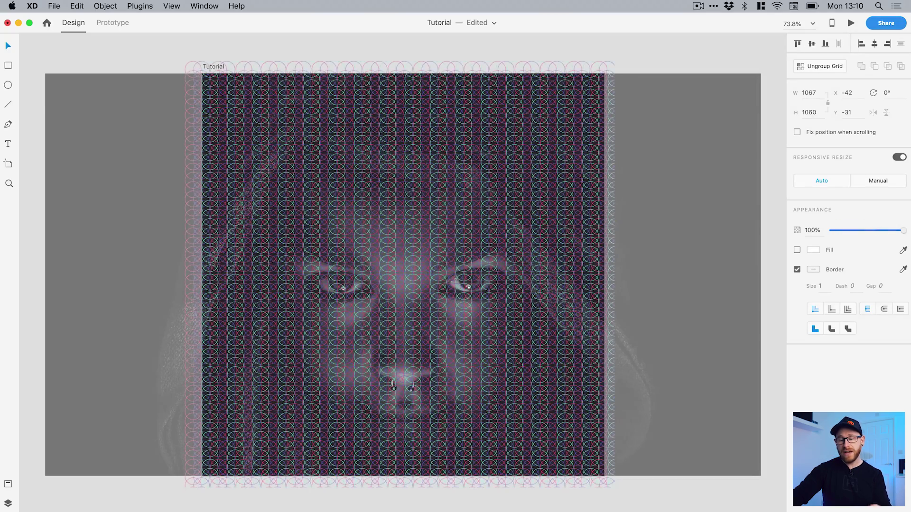
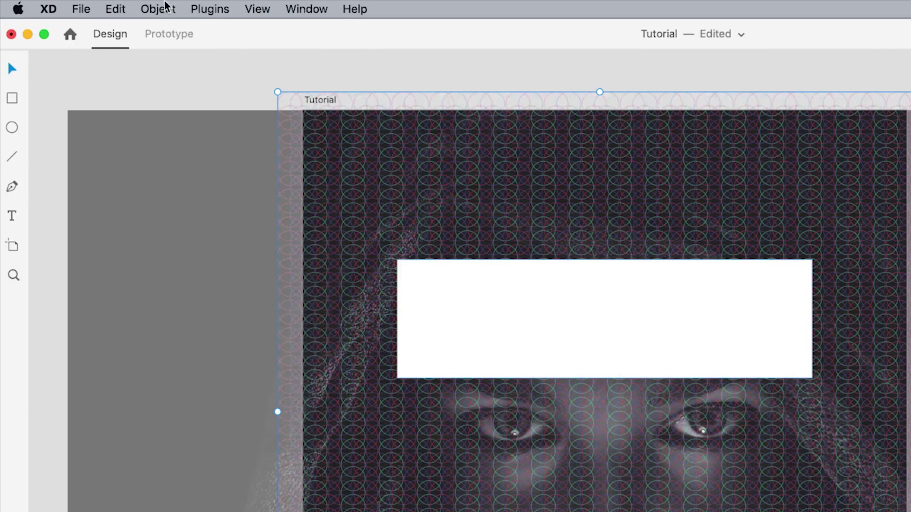
Step: Mask the circle grid with the white rectangle on the forehead and deselect the masked band
{"action": "left_click", "coordinate": [161, 7]}
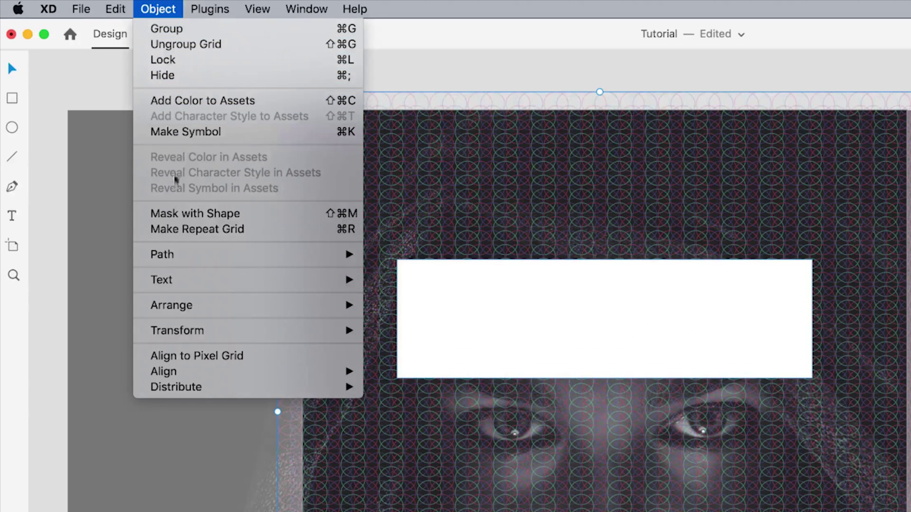
{"action": "left_click", "coordinate": [175, 214]}
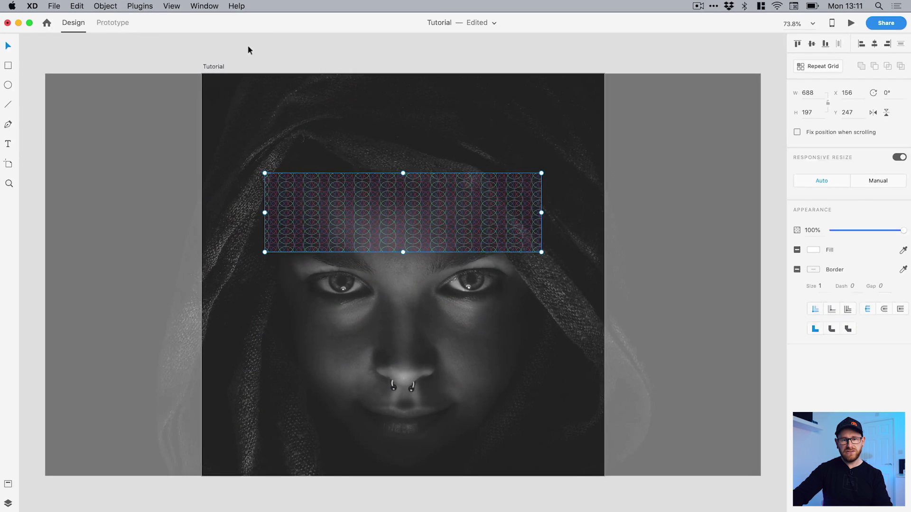
{"action": "left_click", "coordinate": [248, 47]}
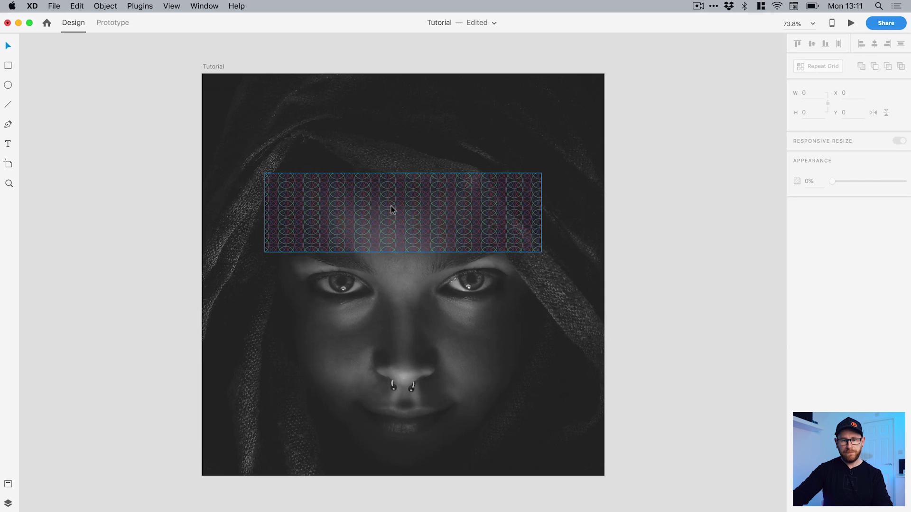
Step: Move the masked band down over the eyes to Y 367 and reposition the circle grid inside the mask
{"action": "left_click_drag", "start_coordinate": [391, 205], "coordinate": [392, 254]}
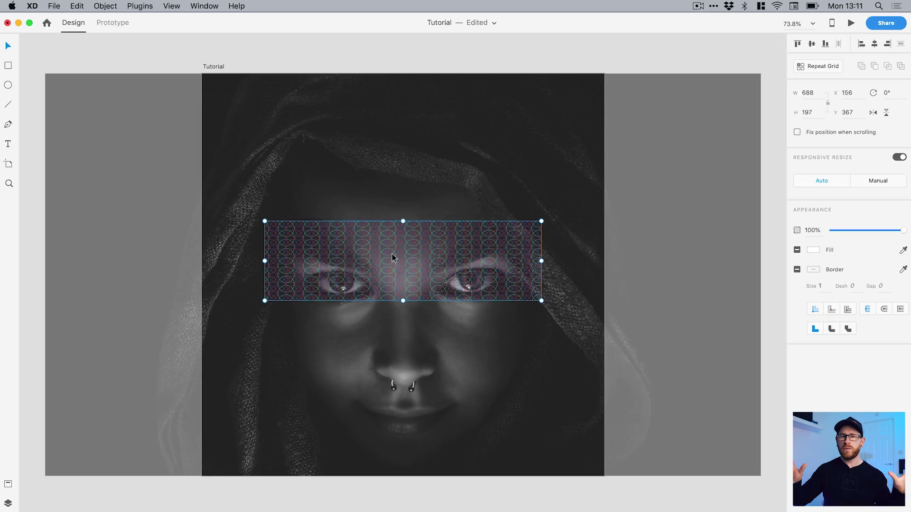
{"action": "double_click", "coordinate": [392, 254]}
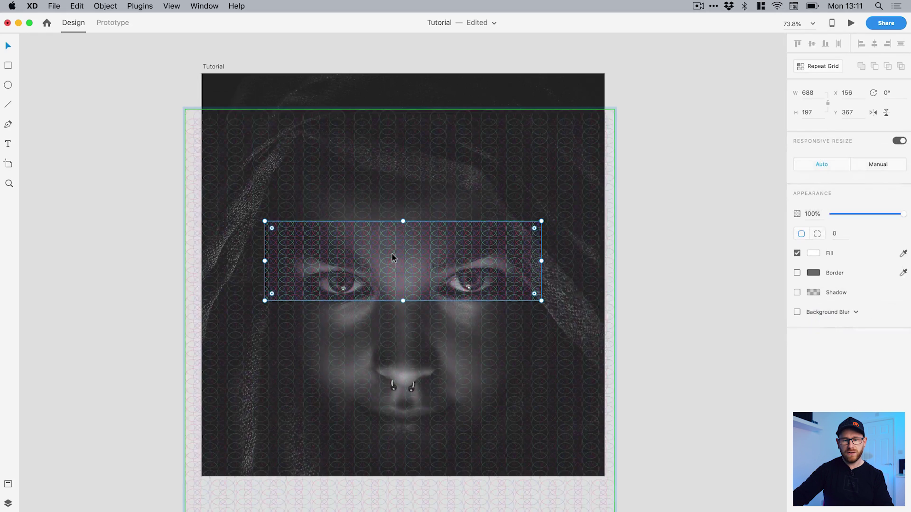
{"action": "left_click_drag", "start_coordinate": [394, 167], "coordinate": [395, 149]}
{"action": "left_click", "coordinate": [136, 80]}
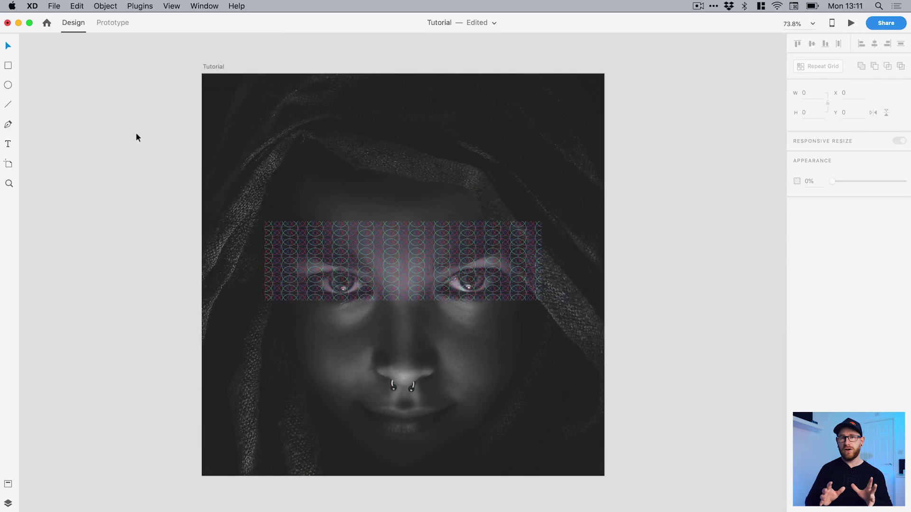
Step: Undo the mask edits and clear the circle pattern from the portrait
{"action": "key", "text": "super+z"}
{"action": "key", "text": "super+z"}
{"action": "key", "text": "super+z"}
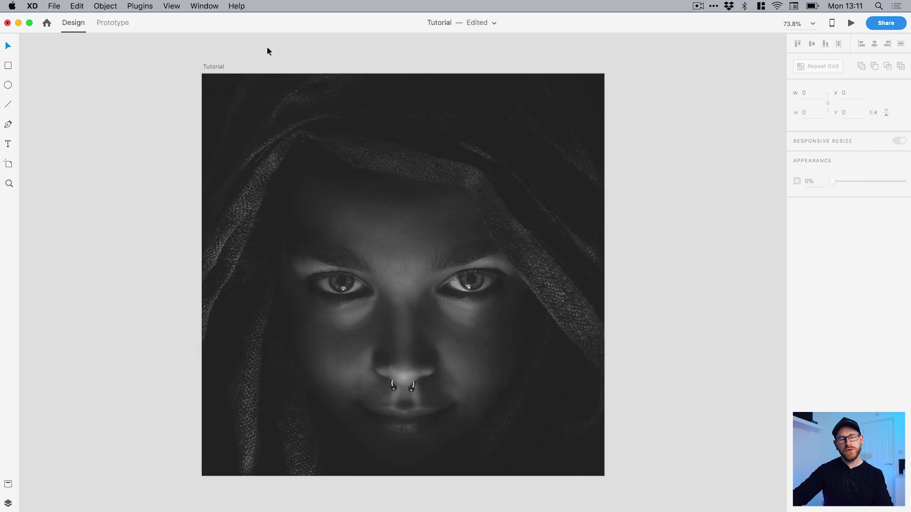
Step: Draw an open upward-pointing chevron about 67 × 33 with the Pen tool on the portrait's upper-left area
{"action": "key", "text": "z"}
{"action": "left_click", "coordinate": [259, 134]}
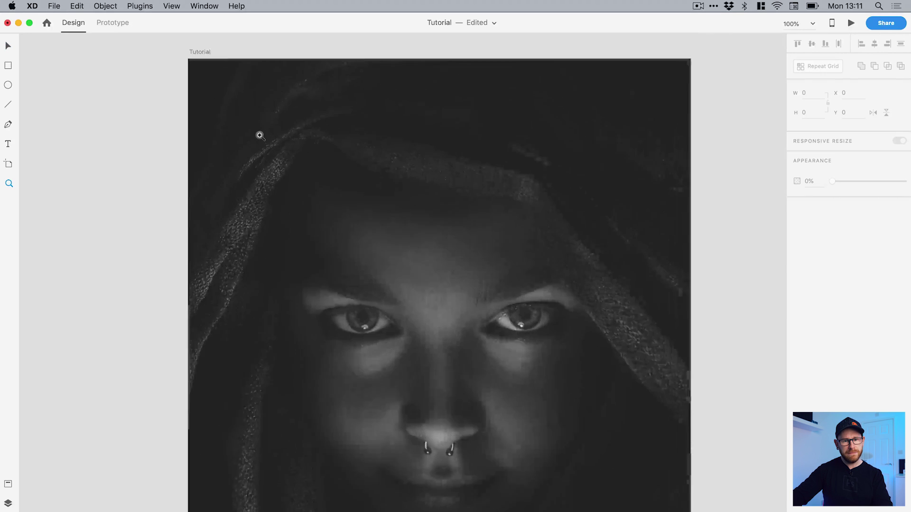
{"action": "left_click_drag", "start_coordinate": [259, 136], "coordinate": [251, 179]}
{"action": "left_click", "coordinate": [221, 186]}
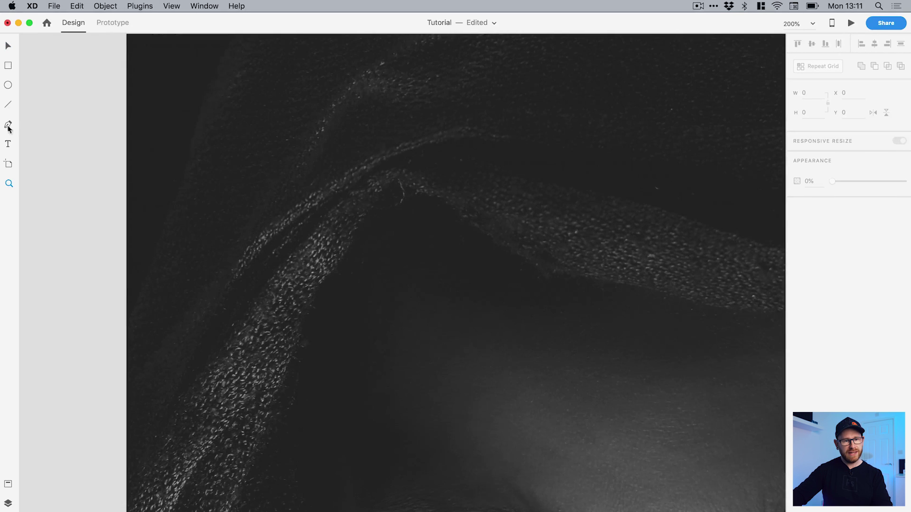
{"action": "left_click", "coordinate": [232, 166]}
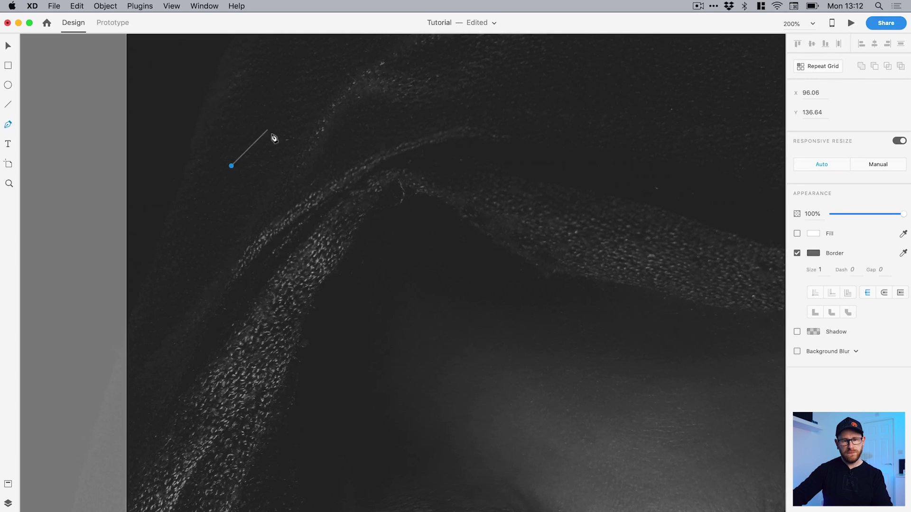
{"action": "left_click", "coordinate": [305, 166]}
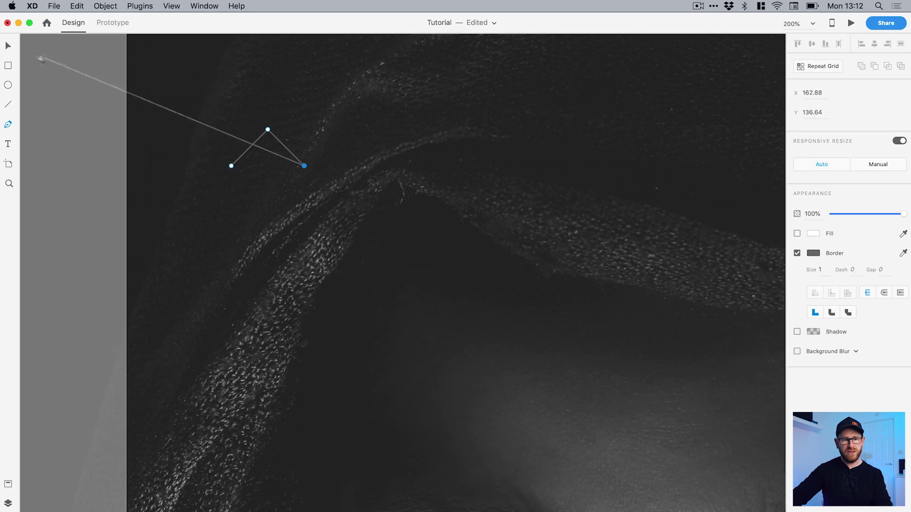
{"action": "left_click", "coordinate": [8, 45]}
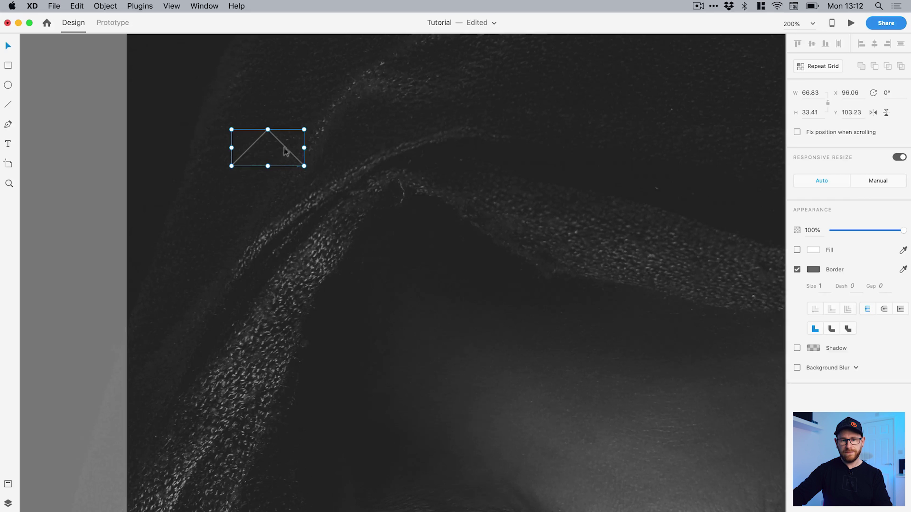
Step: Turn the chevron into a repeat grid, extend it to about 470 wide and close the column gaps so the chevrons join into a zigzag
{"action": "left_click", "coordinate": [827, 67]}
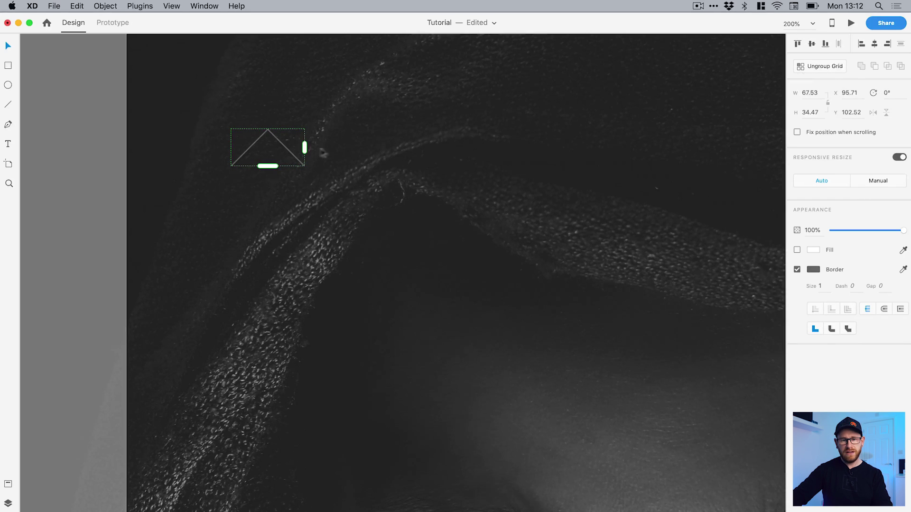
{"action": "left_click_drag", "start_coordinate": [304, 149], "coordinate": [745, 140]}
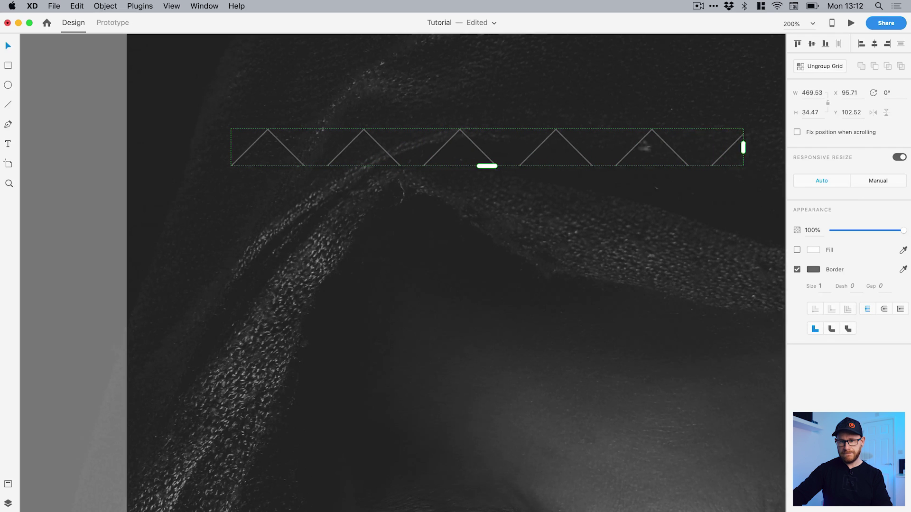
{"action": "left_click_drag", "start_coordinate": [605, 149], "coordinate": [486, 159]}
{"action": "scroll", "coordinate": [537, 157], "scroll_direction": "up", "scroll_amount": 5}
{"action": "scroll", "coordinate": [583, 231], "scroll_direction": "down", "scroll_amount": 3}
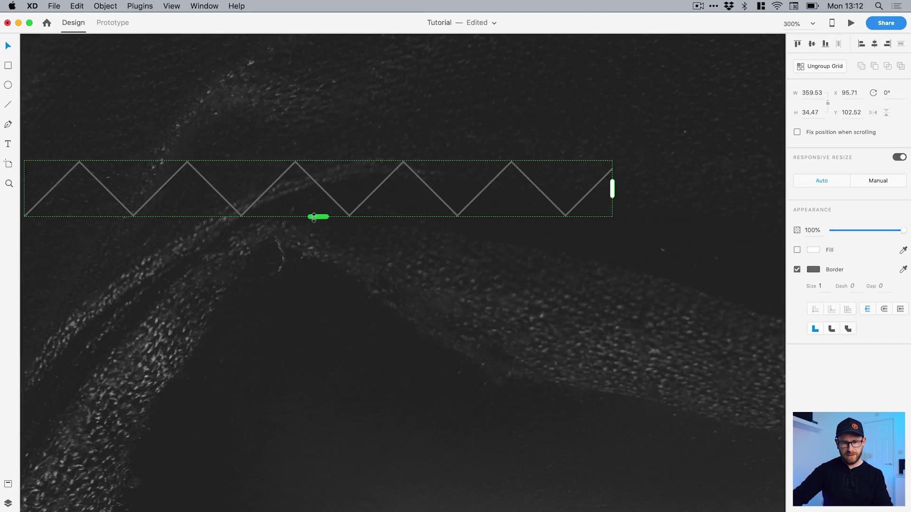
Step: Extend the zigzag grid down to about 155 high and tighten the row spacing until the zigzag rows nest closely
{"action": "left_click_drag", "start_coordinate": [314, 217], "coordinate": [323, 415]}
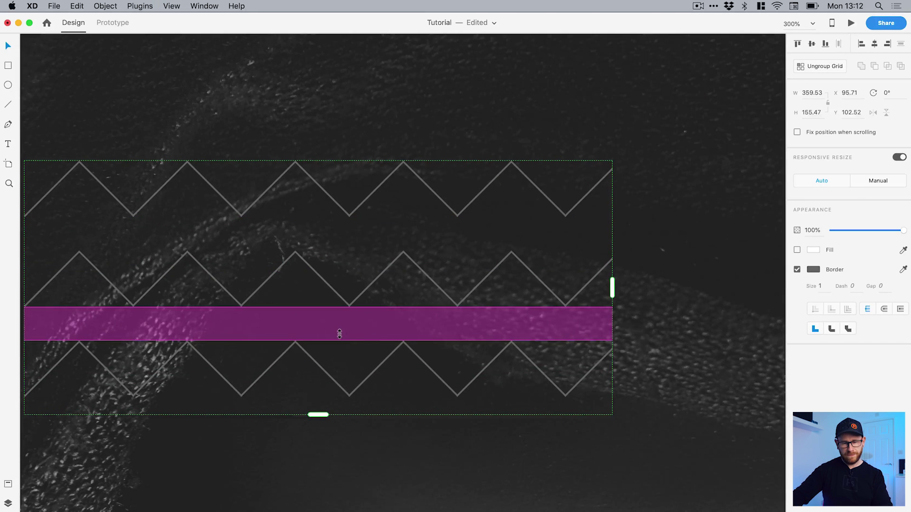
{"action": "left_click_drag", "start_coordinate": [339, 334], "coordinate": [365, 194]}
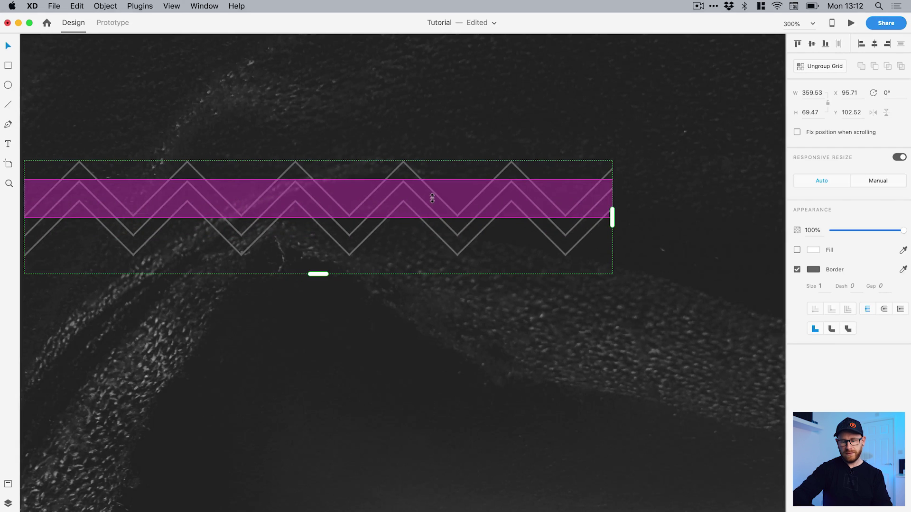
Step: Extend the zigzag grid to about 1263 wide and 1084 high, past the portrait's right and lower edges
{"action": "key", "text": "super+0"}
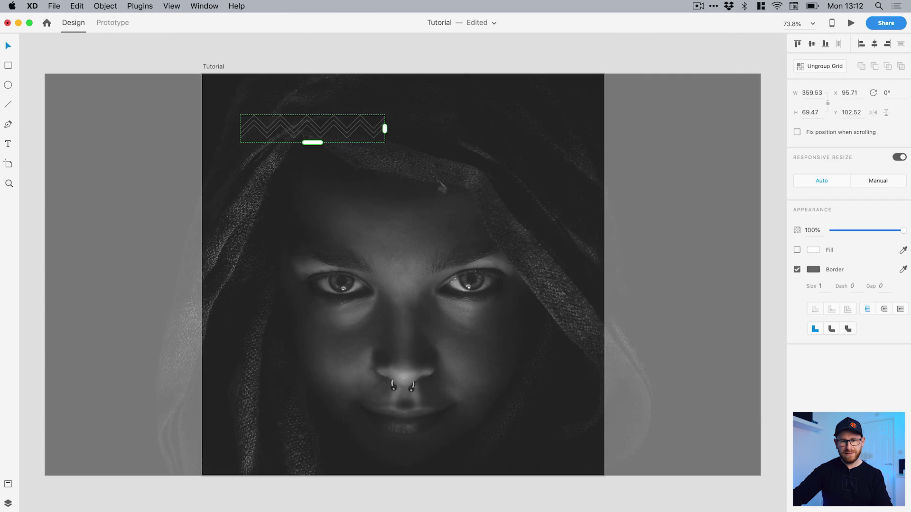
{"action": "left_click_drag", "start_coordinate": [385, 129], "coordinate": [749, 129]}
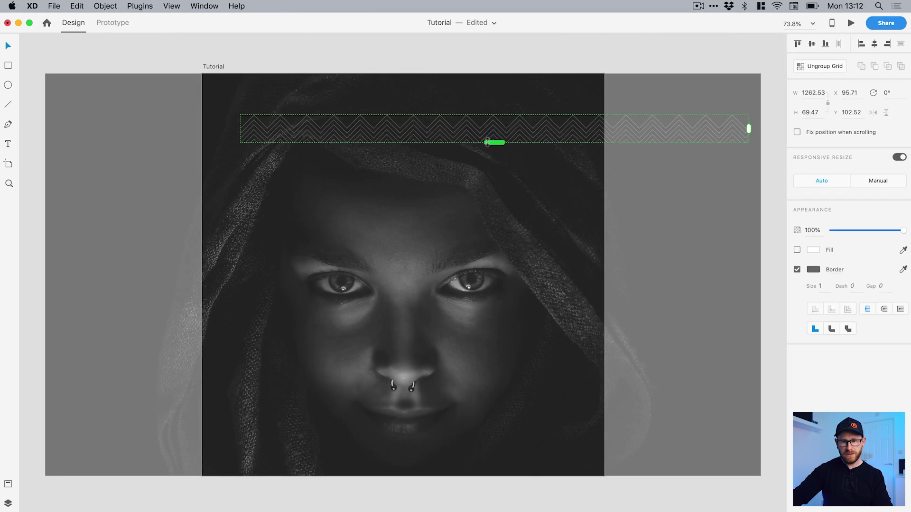
{"action": "left_click_drag", "start_coordinate": [487, 141], "coordinate": [560, 505]}
{"action": "scroll", "coordinate": [562, 471], "scroll_direction": "down", "scroll_amount": 5}
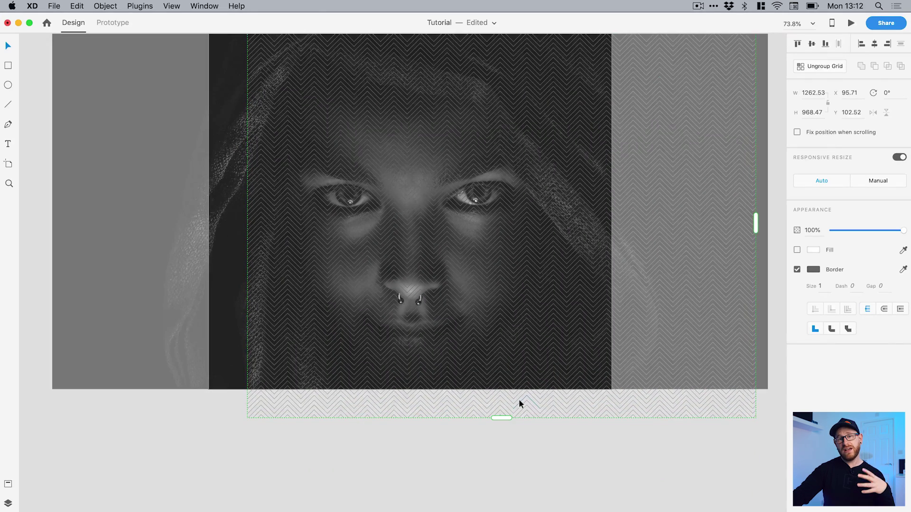
{"action": "left_click_drag", "start_coordinate": [509, 418], "coordinate": [509, 465]}
Step: Move the zigzag grid to about X -131, Y -49 so it covers the whole portrait
{"action": "left_click_drag", "start_coordinate": [490, 358], "coordinate": [494, 417]}
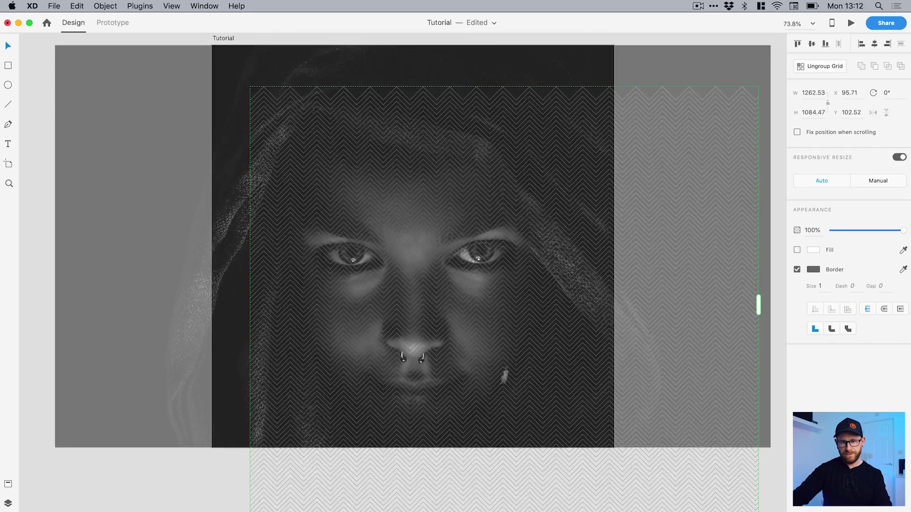
{"action": "left_click_drag", "start_coordinate": [521, 319], "coordinate": [518, 339]}
{"action": "left_click_drag", "start_coordinate": [528, 293], "coordinate": [437, 232]}
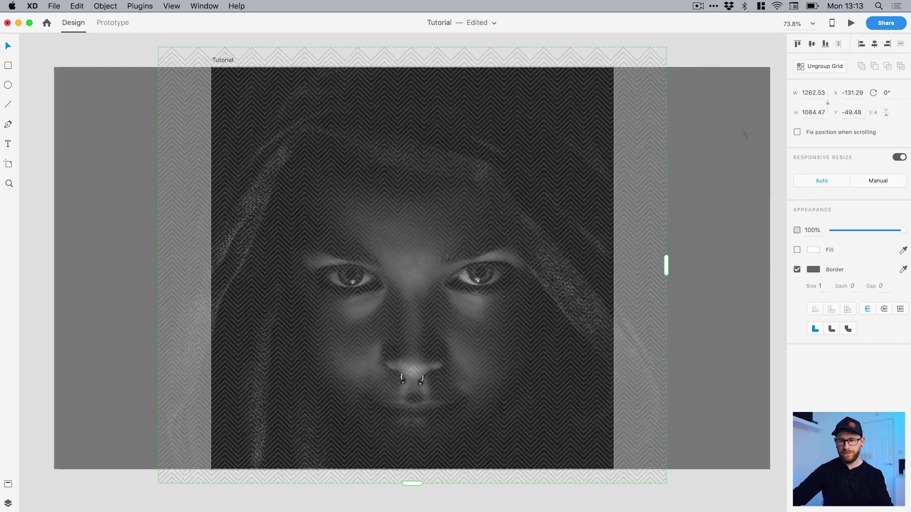
Step: Change the zigzag grid's border colour to white, #FFFFFF
{"action": "left_click", "coordinate": [813, 269]}
{"action": "left_click", "coordinate": [728, 240]}
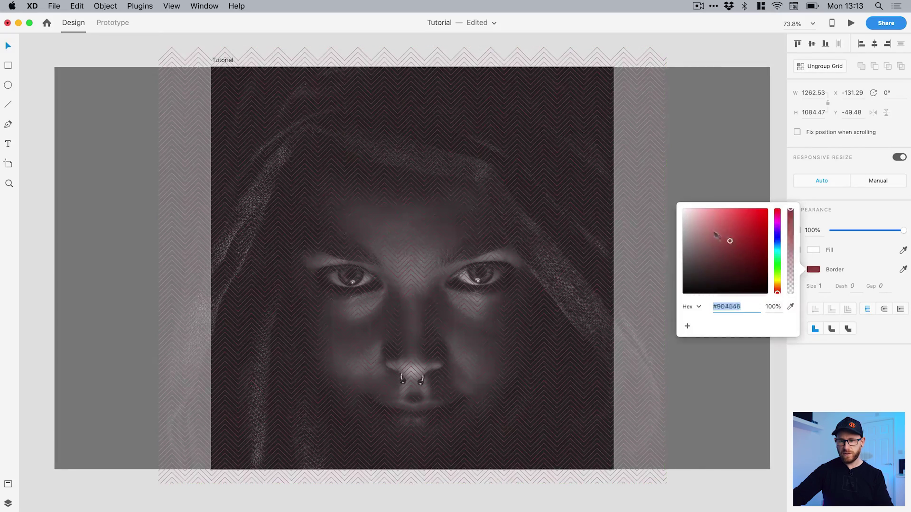
{"action": "left_click_drag", "start_coordinate": [728, 240], "coordinate": [661, 193]}
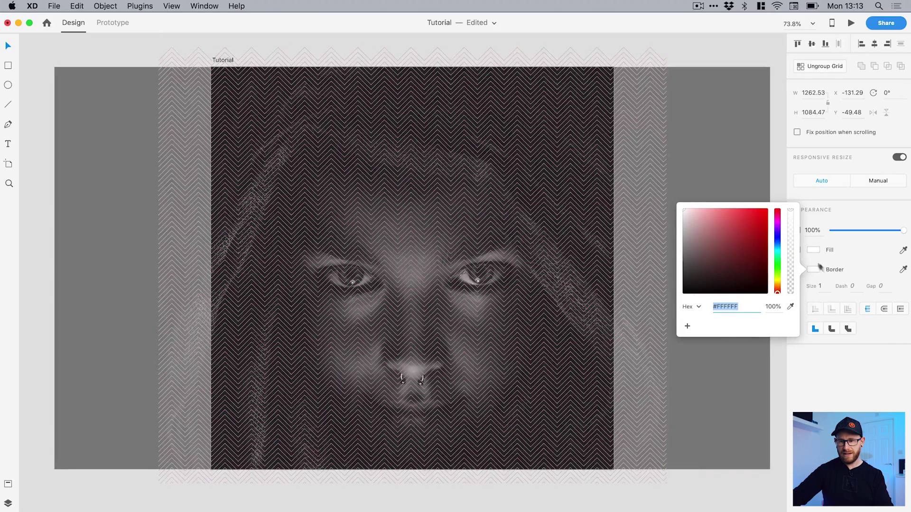
Step: Increase the zigzag grid's border size in single steps up to 7 to try out thicker lines
{"action": "left_click", "coordinate": [824, 286]}
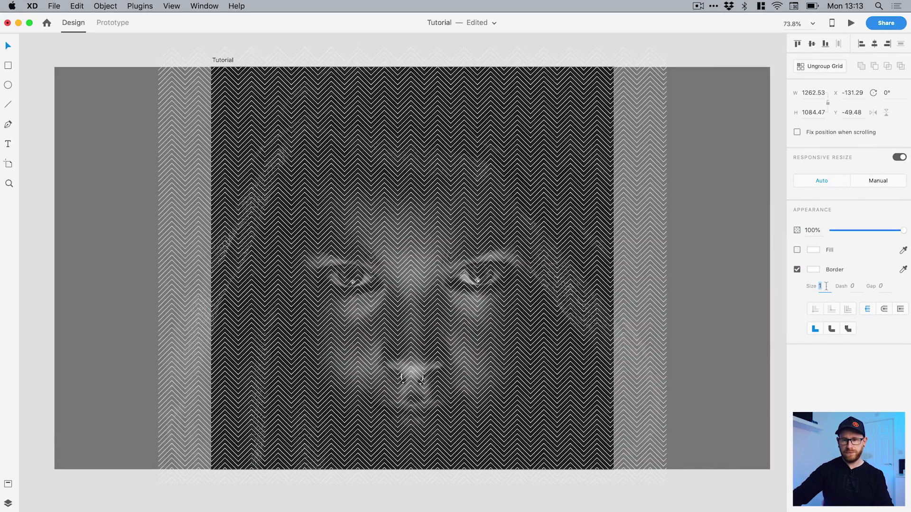
{"action": "key", "text": "Up"}
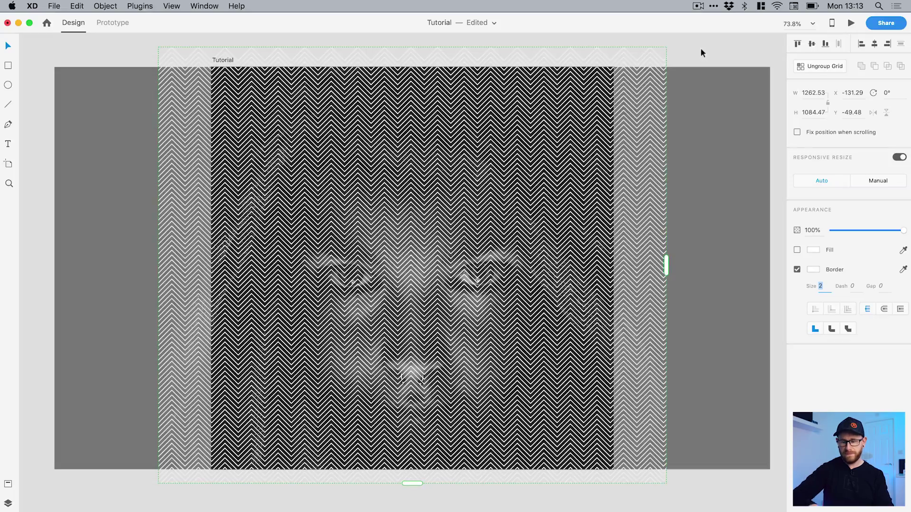
{"action": "key", "text": "Up"}
{"action": "key", "text": "Up"}
{"action": "key", "text": "Up"}
{"action": "key", "text": "Up"}
{"action": "key", "text": "Up"}
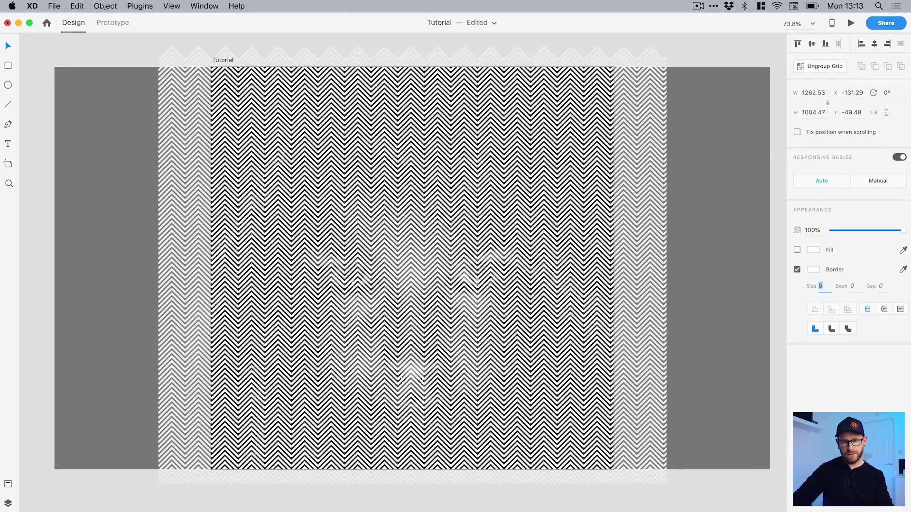
{"action": "key", "text": "Up"}
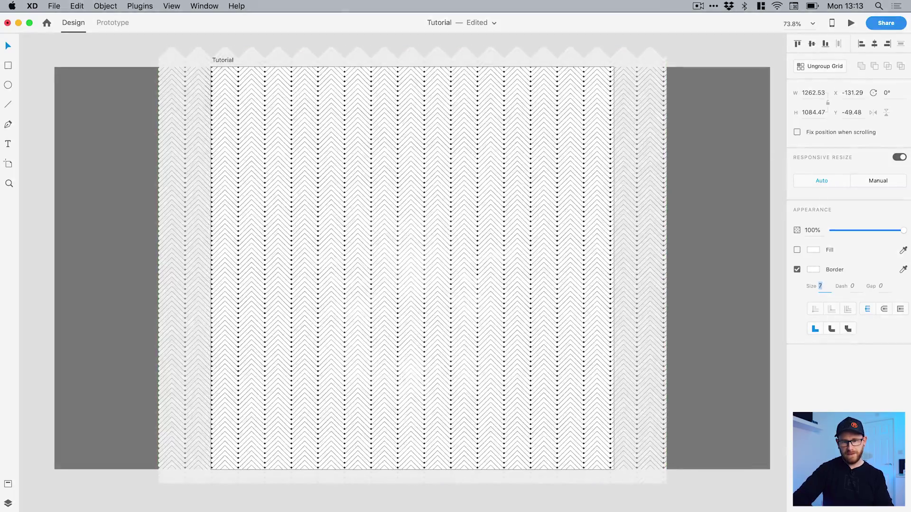
Step: Reduce the zigzag border size, compare thinner and thicker values, and leave it at 2
{"action": "key", "text": "Down"}
{"action": "key", "text": "Down"}
{"action": "key", "text": "Down"}
{"action": "key", "text": "Down"}
{"action": "key", "text": "Down"}
{"action": "key", "text": "Down"}
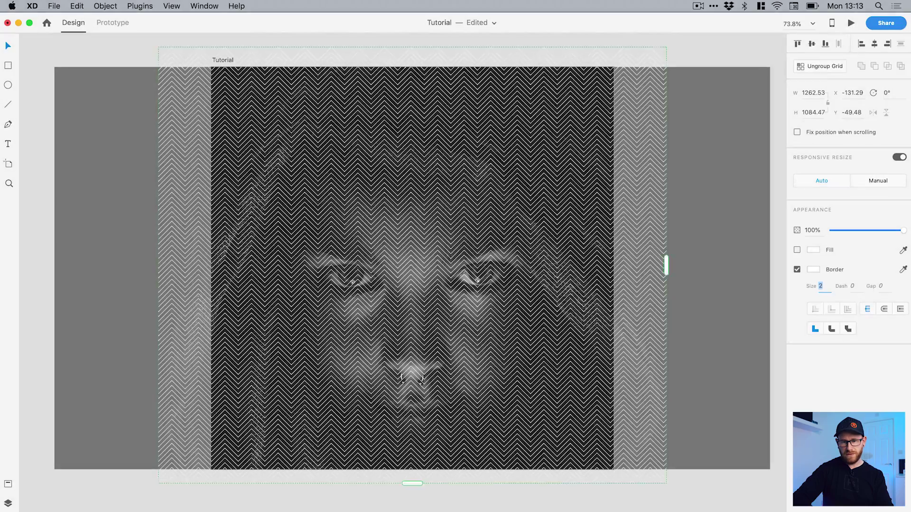
{"action": "key", "text": "Up"}
{"action": "key", "text": "Up"}
{"action": "key", "text": "Up"}
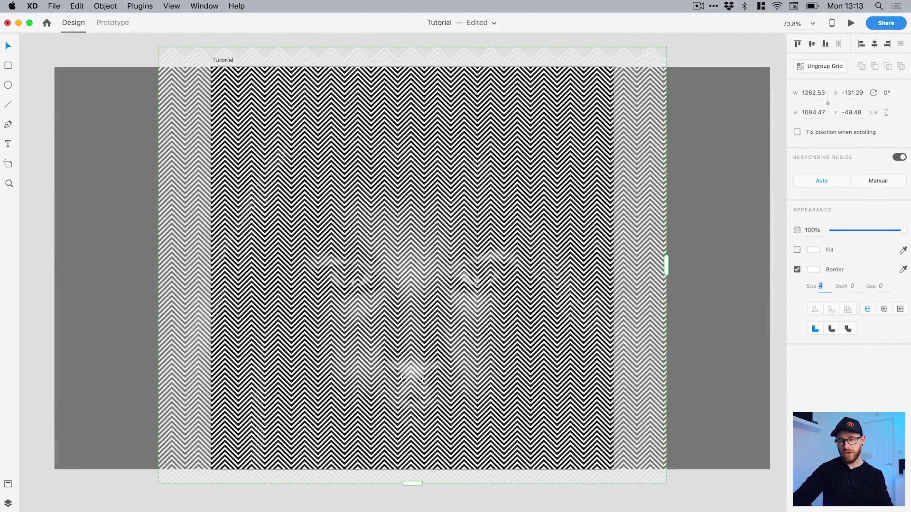
{"action": "key", "text": "Up"}
{"action": "key", "text": "Down"}
{"action": "key", "text": "Down"}
{"action": "key", "text": "Down"}
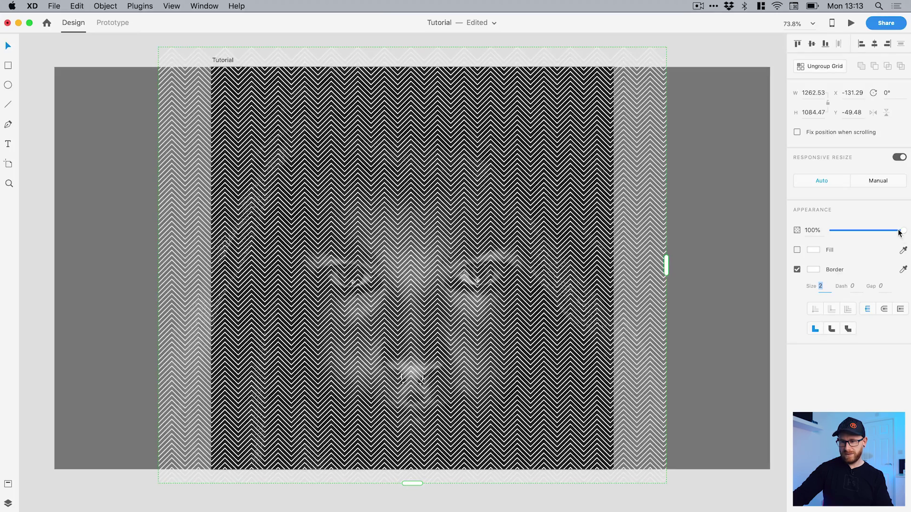
Step: Set the zigzag grid's border size to 3, trying it at 20% opacity before setting the opacity to 100%
{"action": "left_click_drag", "start_coordinate": [900, 232], "coordinate": [847, 232]}
{"action": "left_click", "coordinate": [828, 287]}
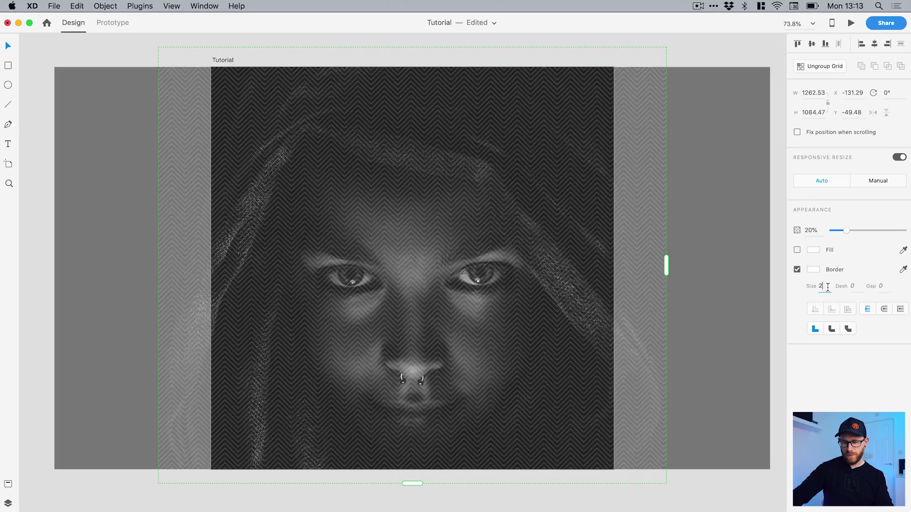
{"action": "key", "text": "BackSpace"}
{"action": "type", "text": "3"}
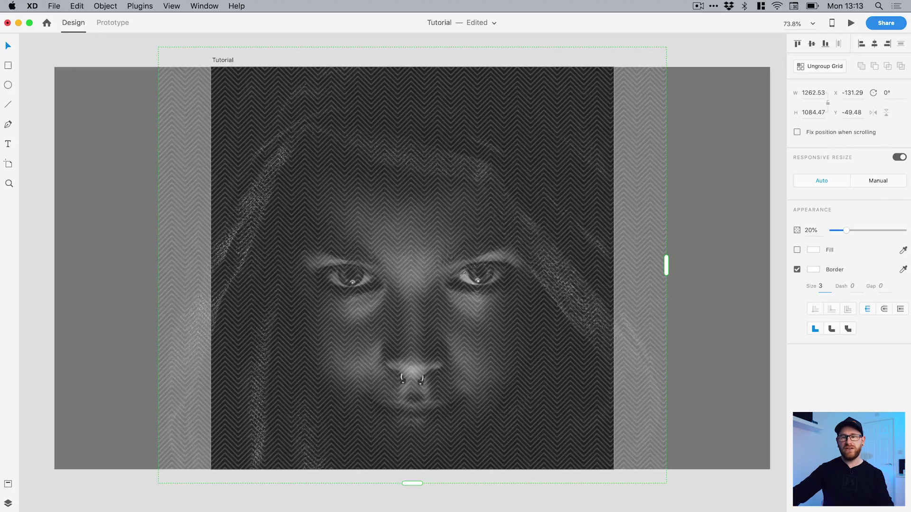
{"action": "left_click_drag", "start_coordinate": [846, 235], "coordinate": [904, 232]}
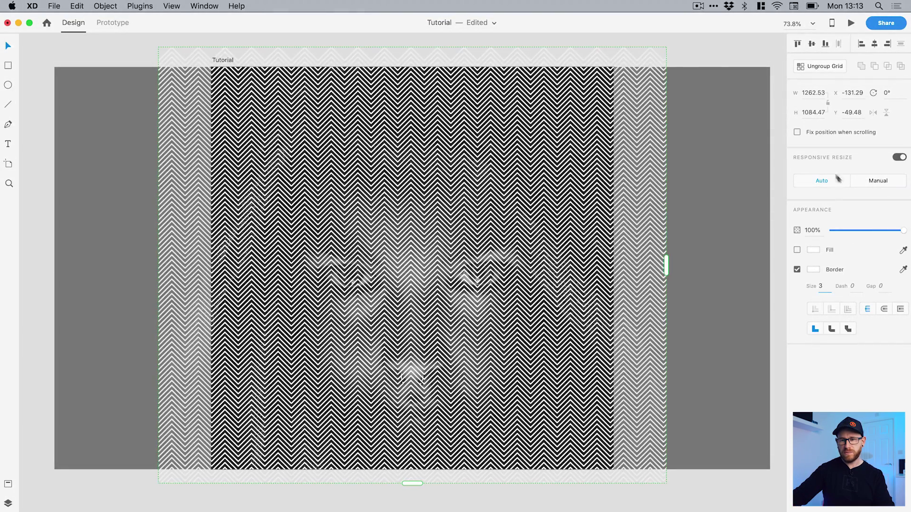
Step: Examine the export formats offered for the selected zigzag grid with SVG kept, leave the export settings and deselect the grid
{"action": "left_click", "coordinate": [682, 49]}
{"action": "left_click", "coordinate": [594, 82]}
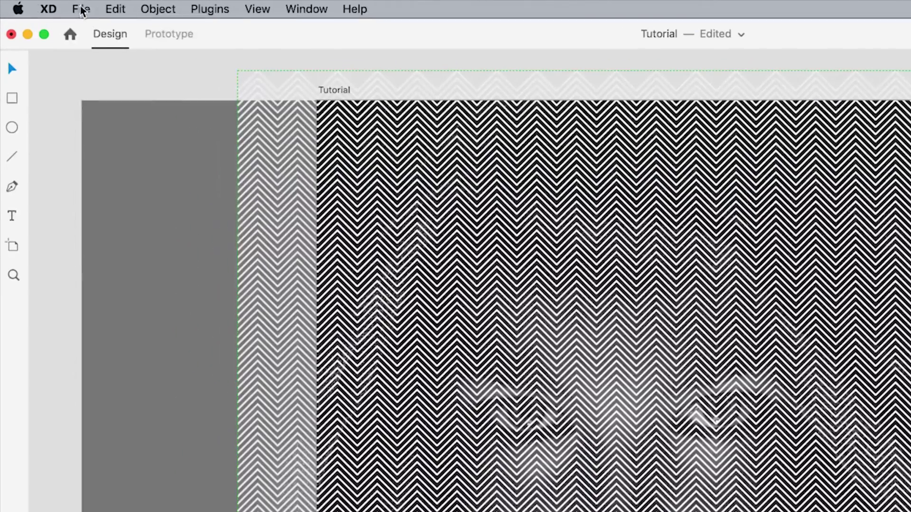
{"action": "left_click", "coordinate": [54, 6]}
{"action": "mouse_move", "coordinate": [171, 207]}
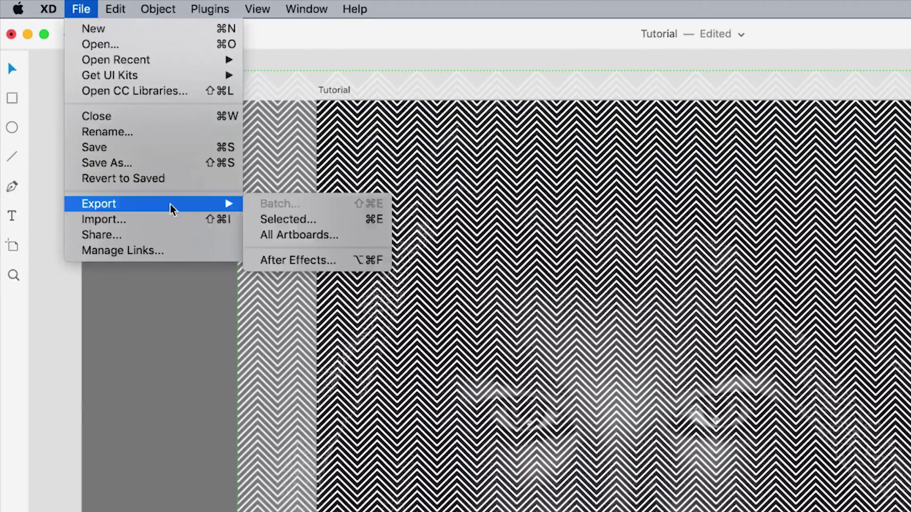
{"action": "left_click", "coordinate": [281, 219]}
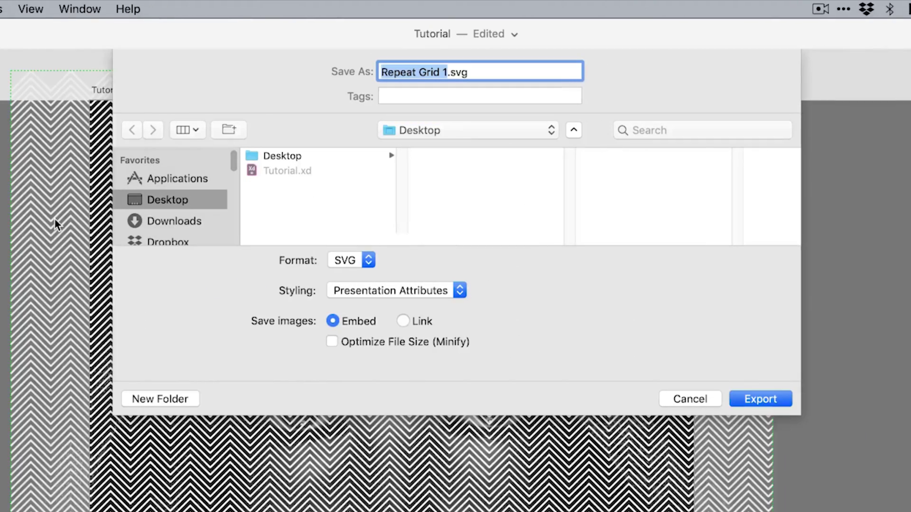
{"action": "left_click", "coordinate": [346, 260]}
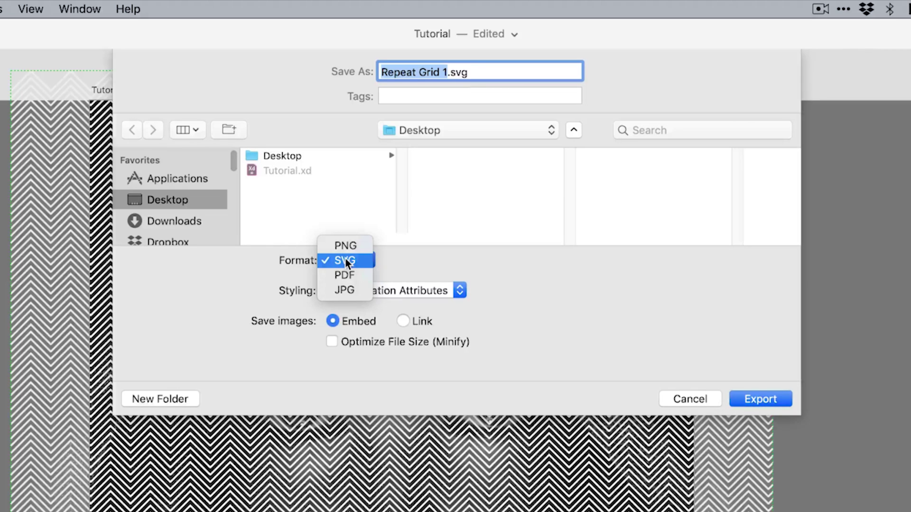
{"action": "left_click", "coordinate": [345, 260]}
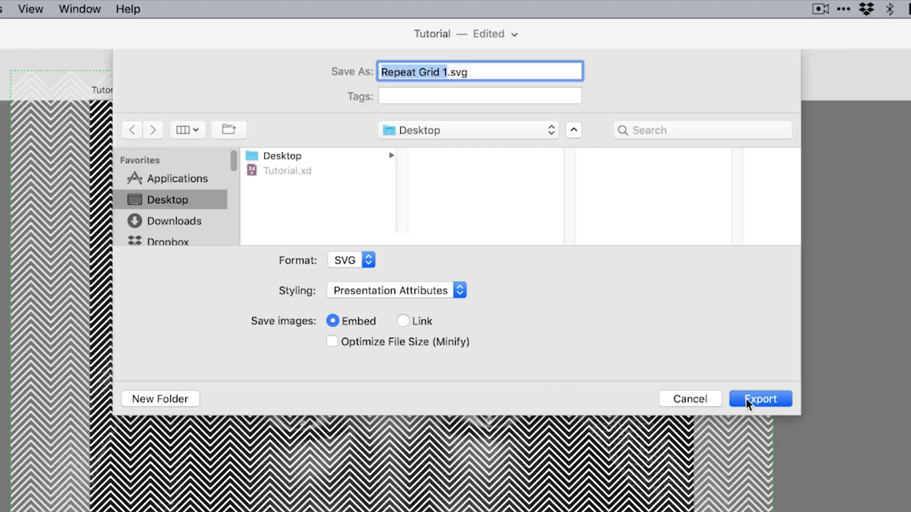
{"action": "left_click", "coordinate": [716, 401]}
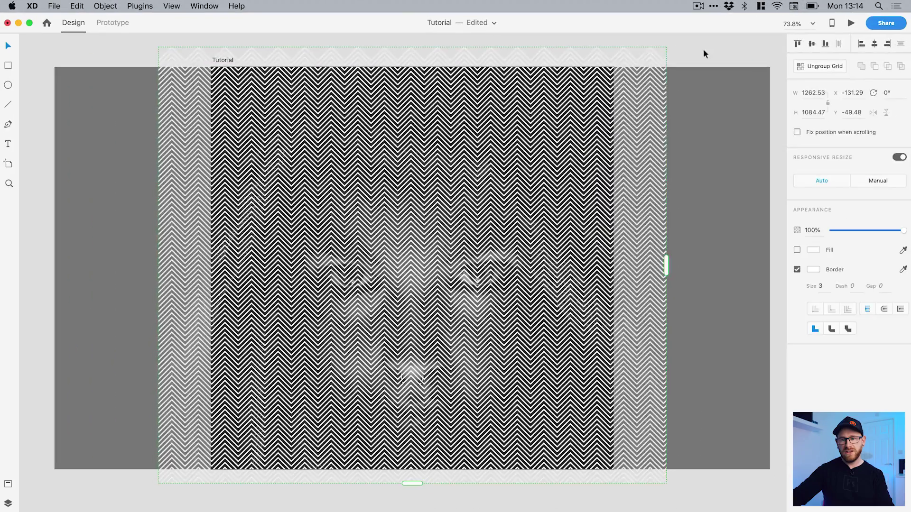
{"action": "left_click", "coordinate": [830, 75]}
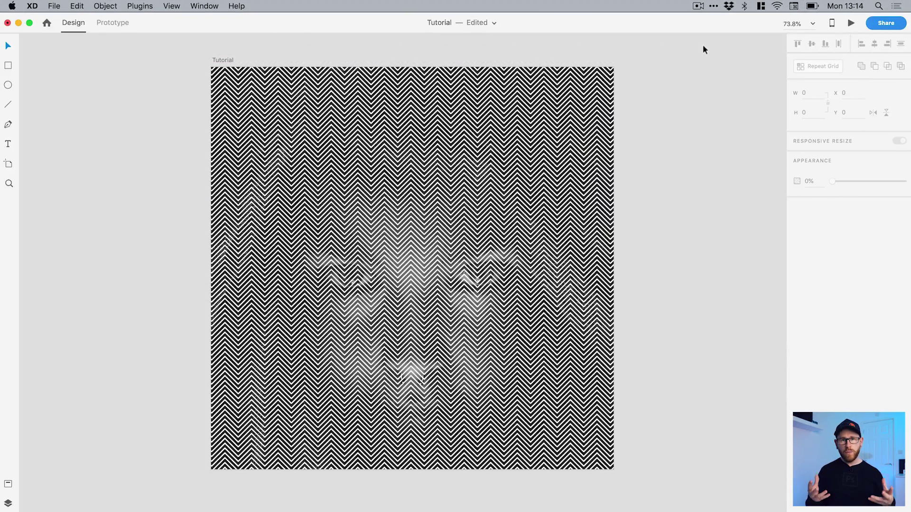